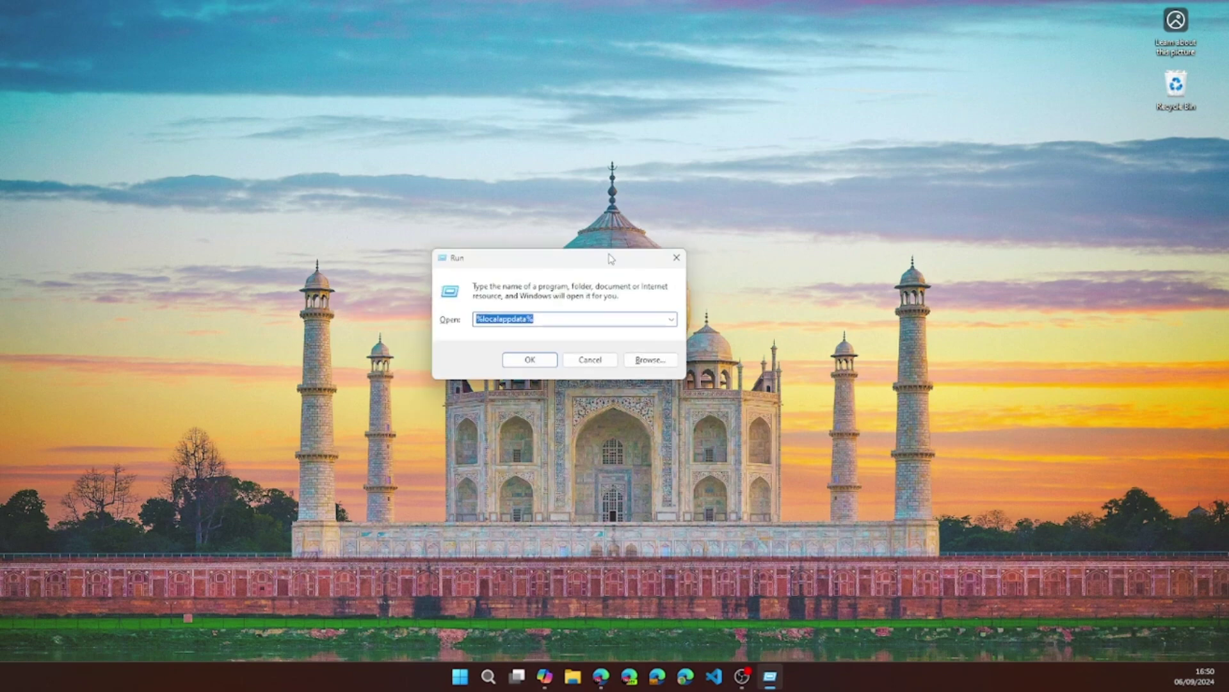
{"action": "left_click", "coordinate": [586, 316]}
{"action": "double_click", "coordinate": [495, 324]}
{"action": "left_click", "coordinate": [544, 322]}
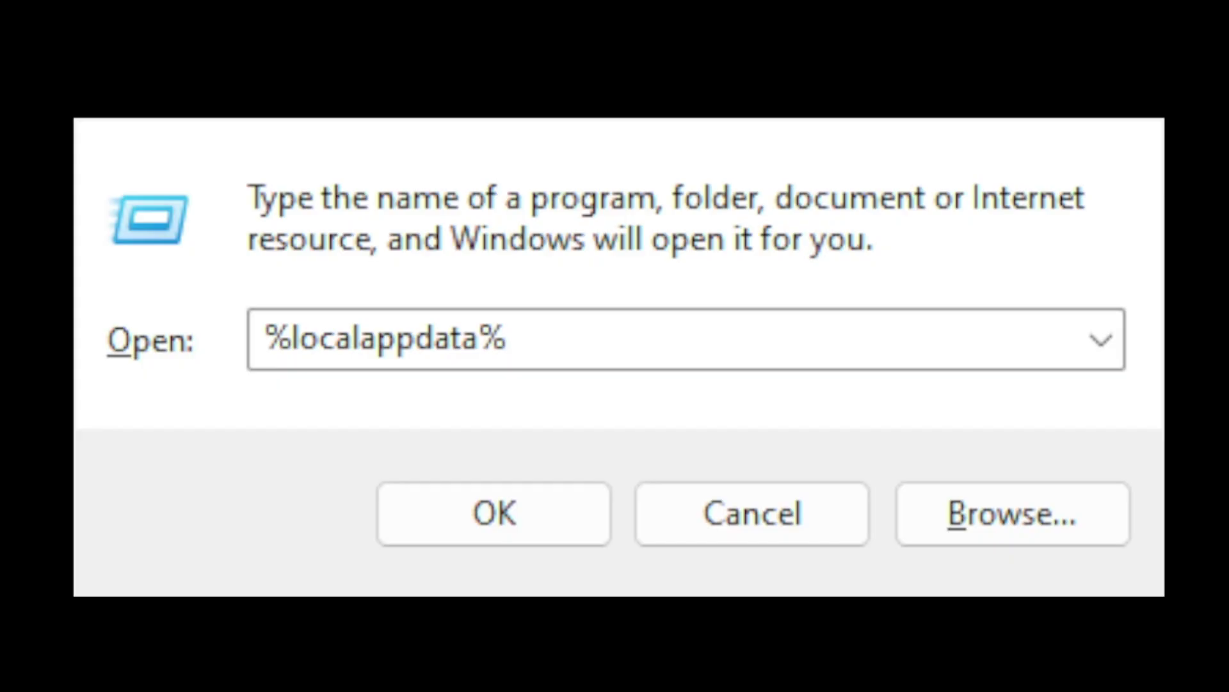
{"action": "double_click", "coordinate": [488, 353]}
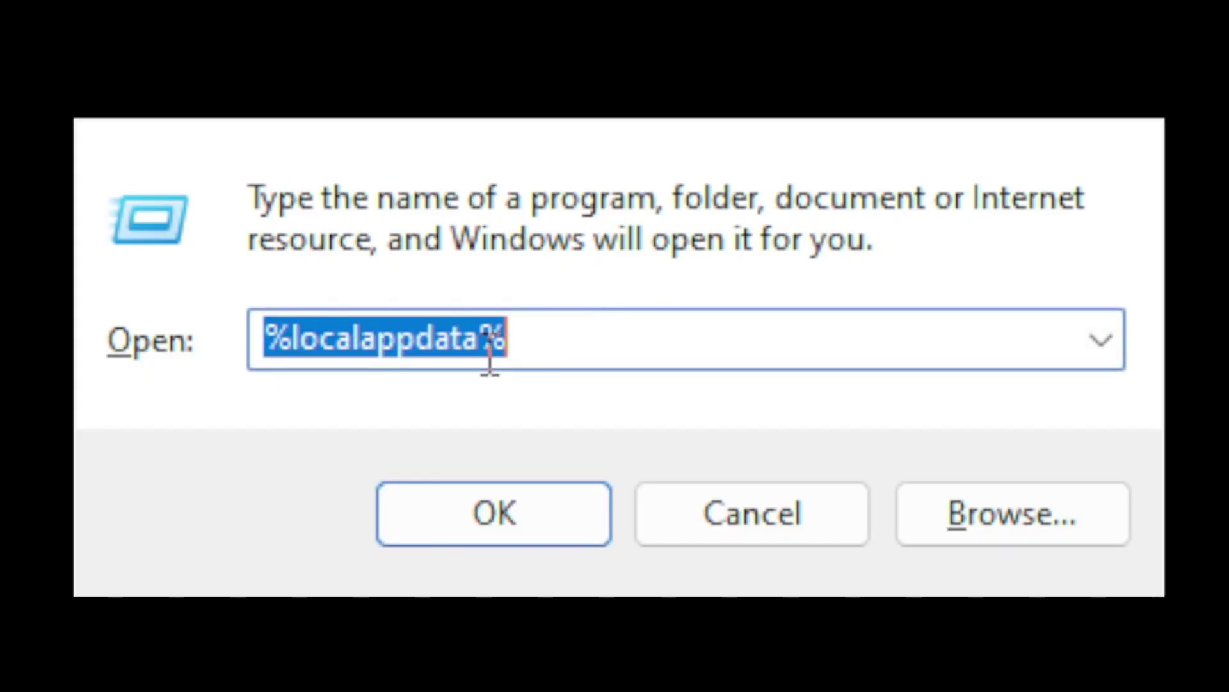
{"action": "type", "text": "%loca"}
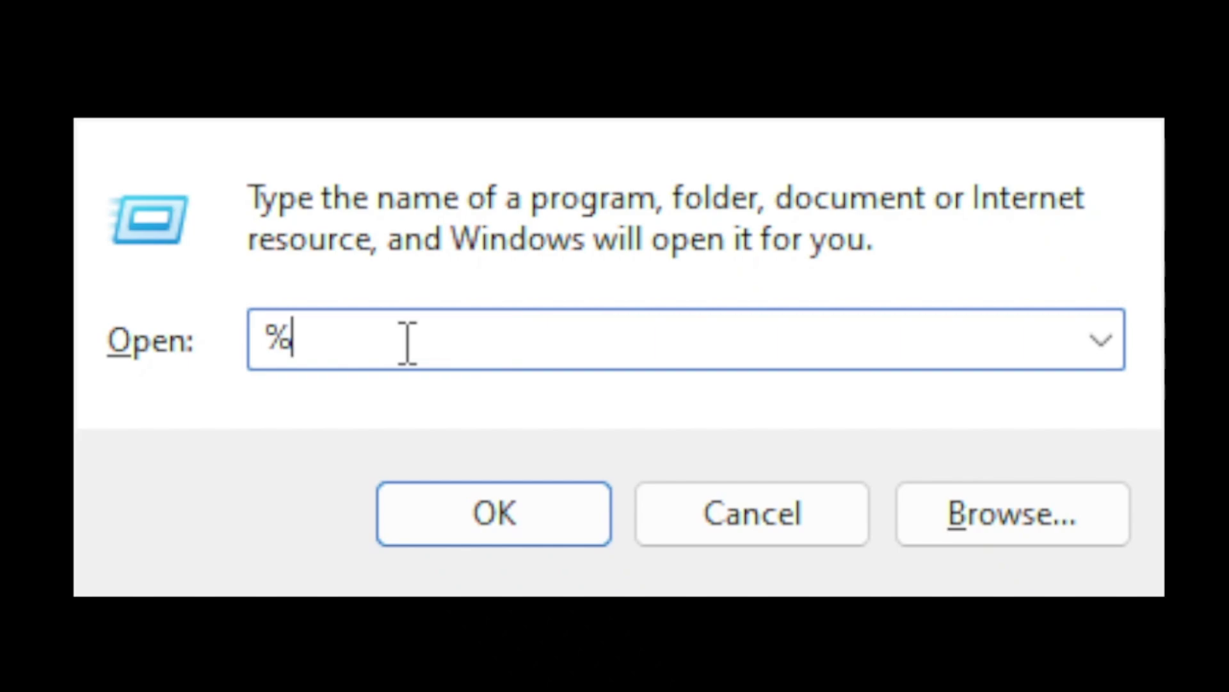
{"action": "type", "text": "l"}
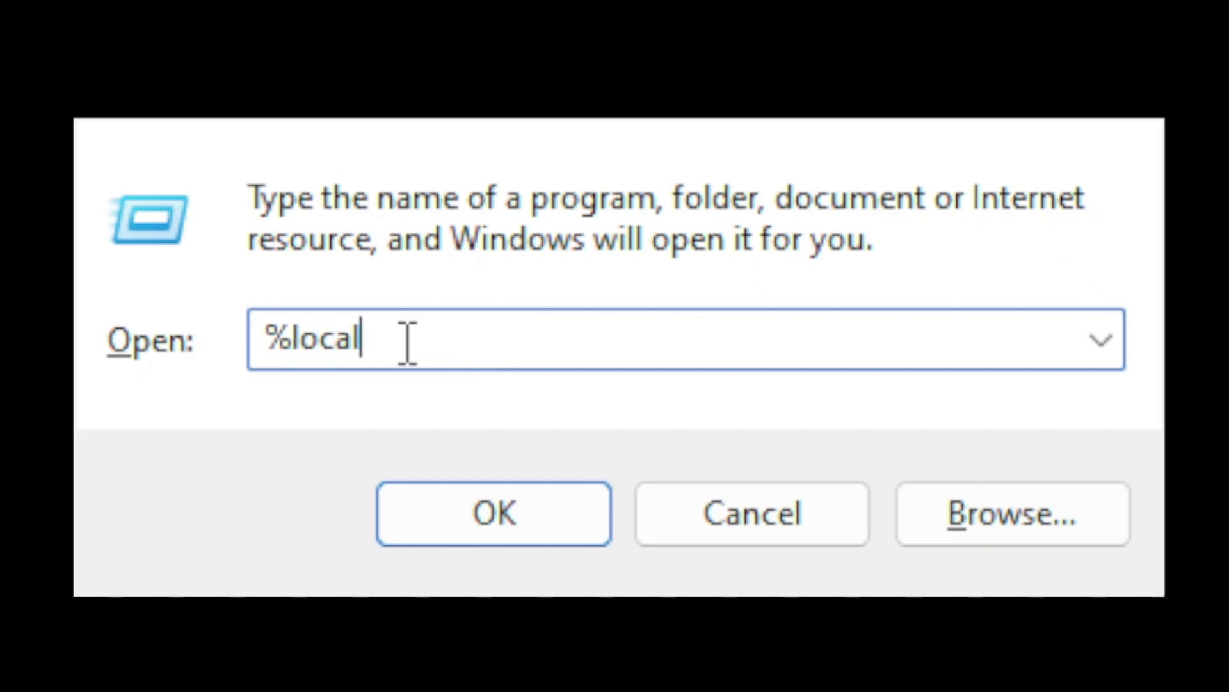
{"action": "type", "text": "appdata"}
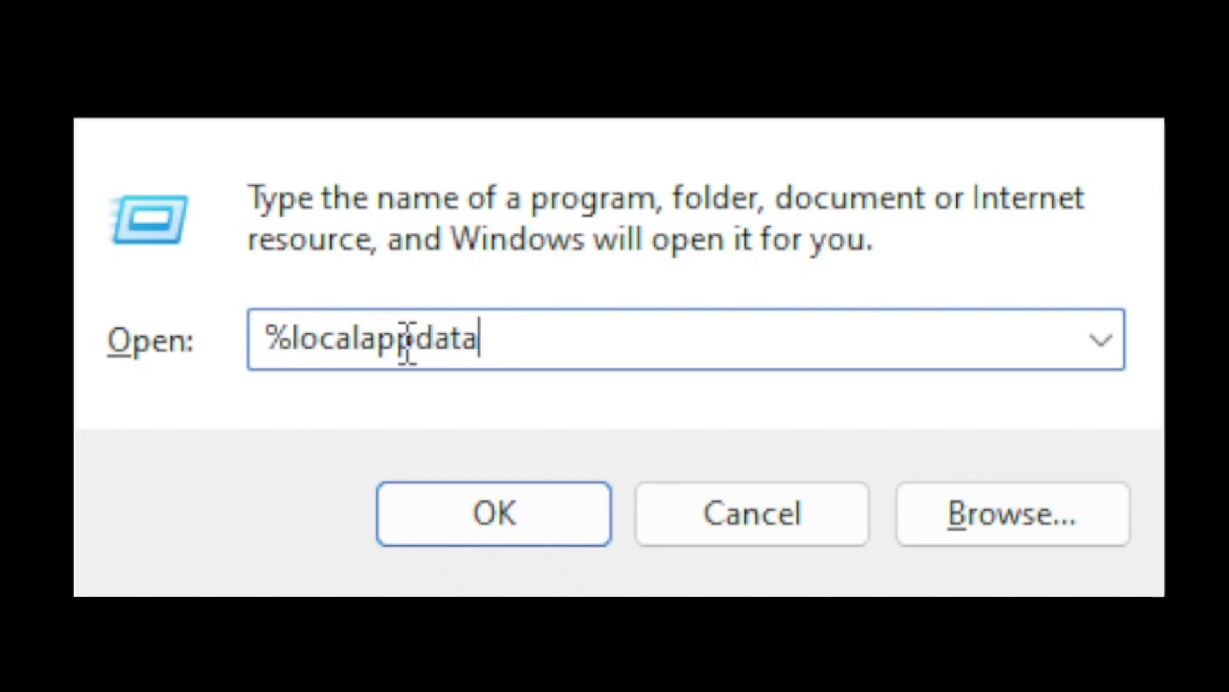
{"action": "type", "text": "%"}
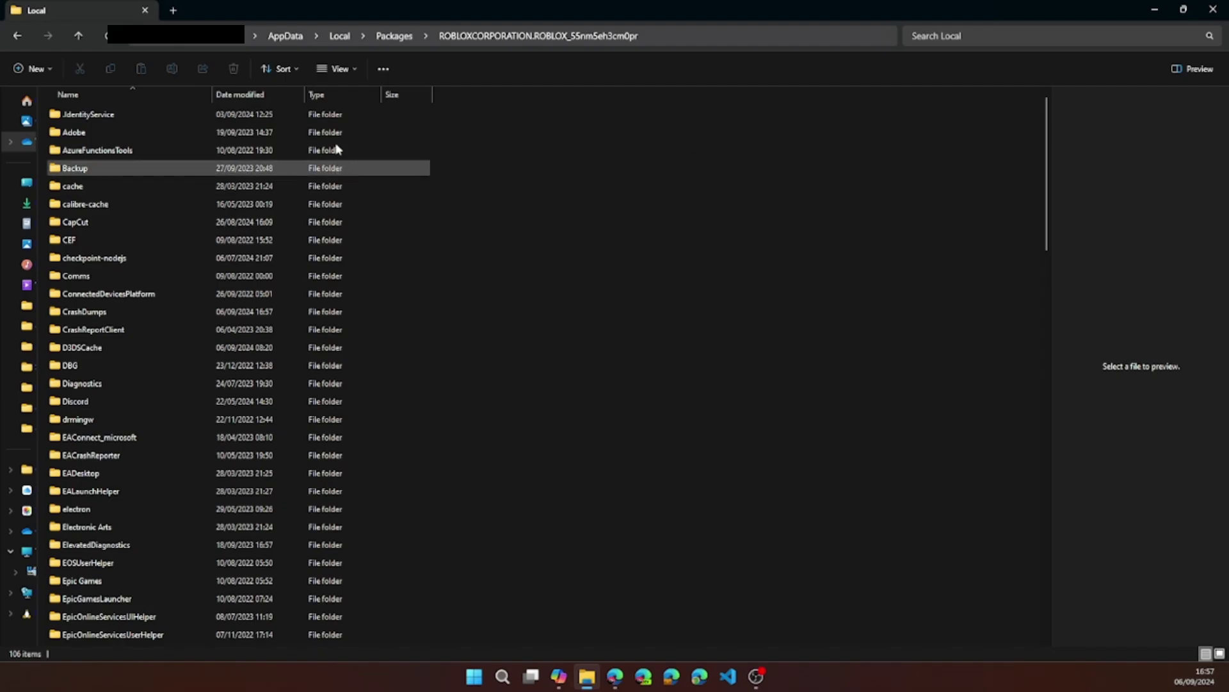
Return to the AppData Local folder and jump to its Packages folder by typing 'packages'
{"action": "left_click", "coordinate": [340, 36]}
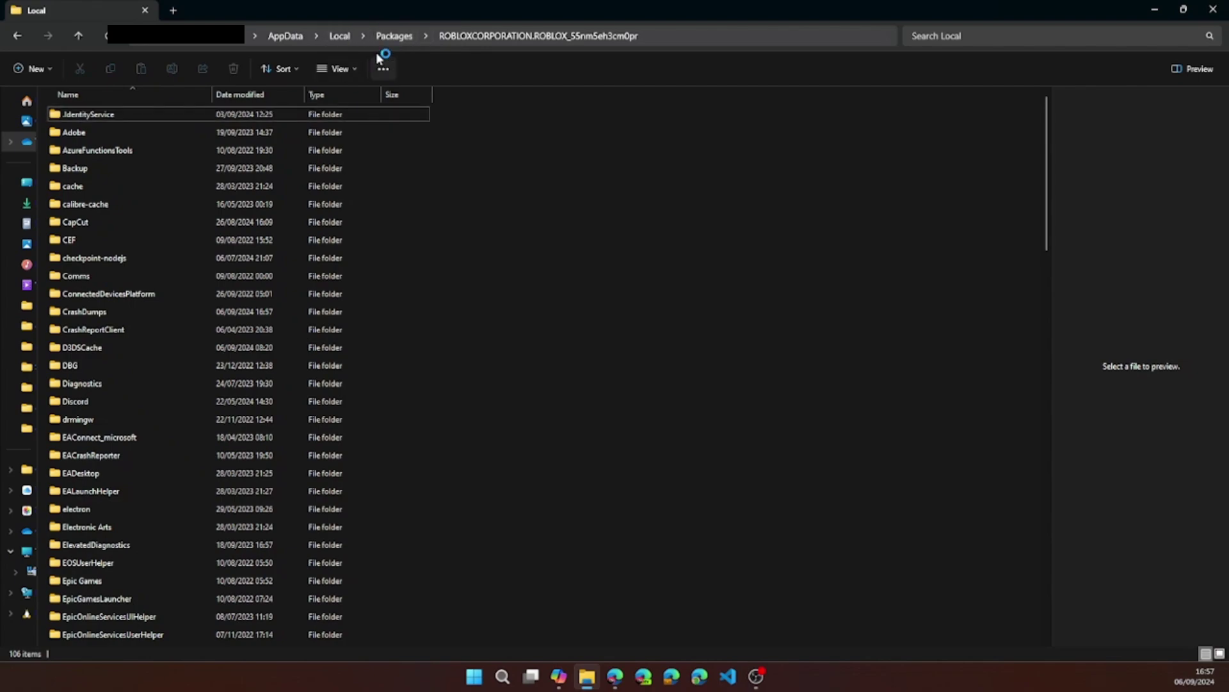
{"action": "scroll", "coordinate": [283, 314], "scroll_direction": "down", "scroll_amount": 2}
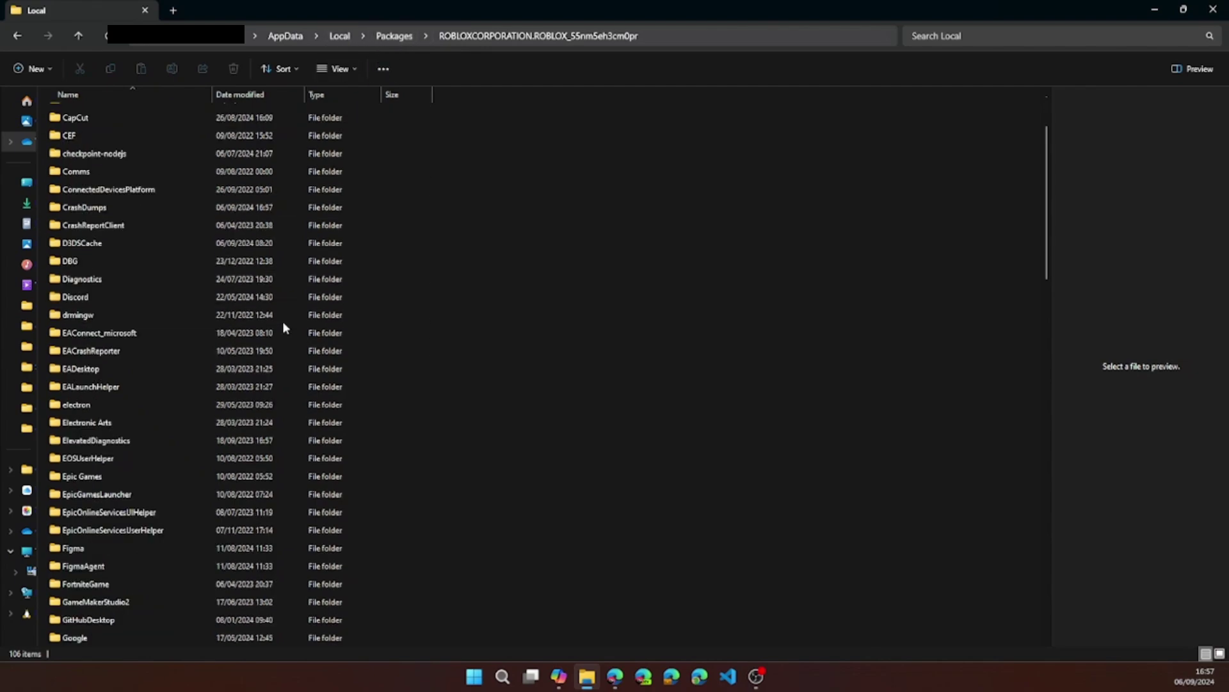
{"action": "scroll", "coordinate": [184, 382], "scroll_direction": "down", "scroll_amount": 1}
{"action": "scroll", "coordinate": [193, 405], "scroll_direction": "down", "scroll_amount": 2}
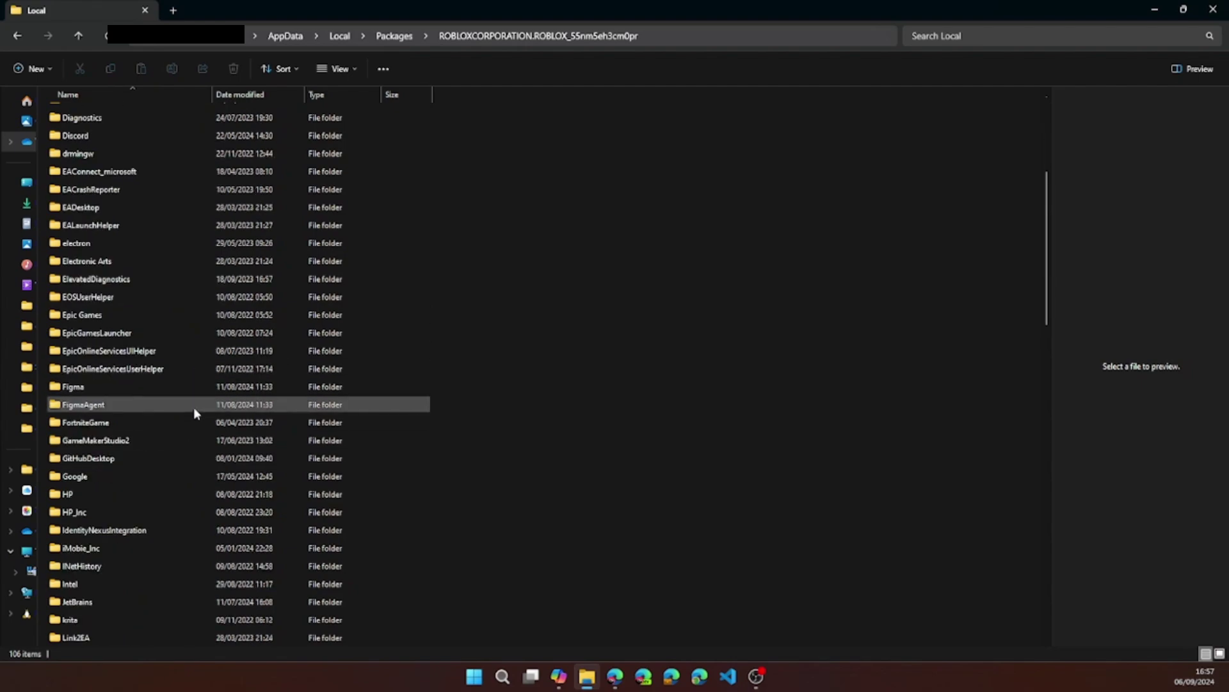
{"action": "scroll", "coordinate": [194, 405], "scroll_direction": "up", "scroll_amount": 3}
{"action": "scroll", "coordinate": [156, 406], "scroll_direction": "down", "scroll_amount": 5}
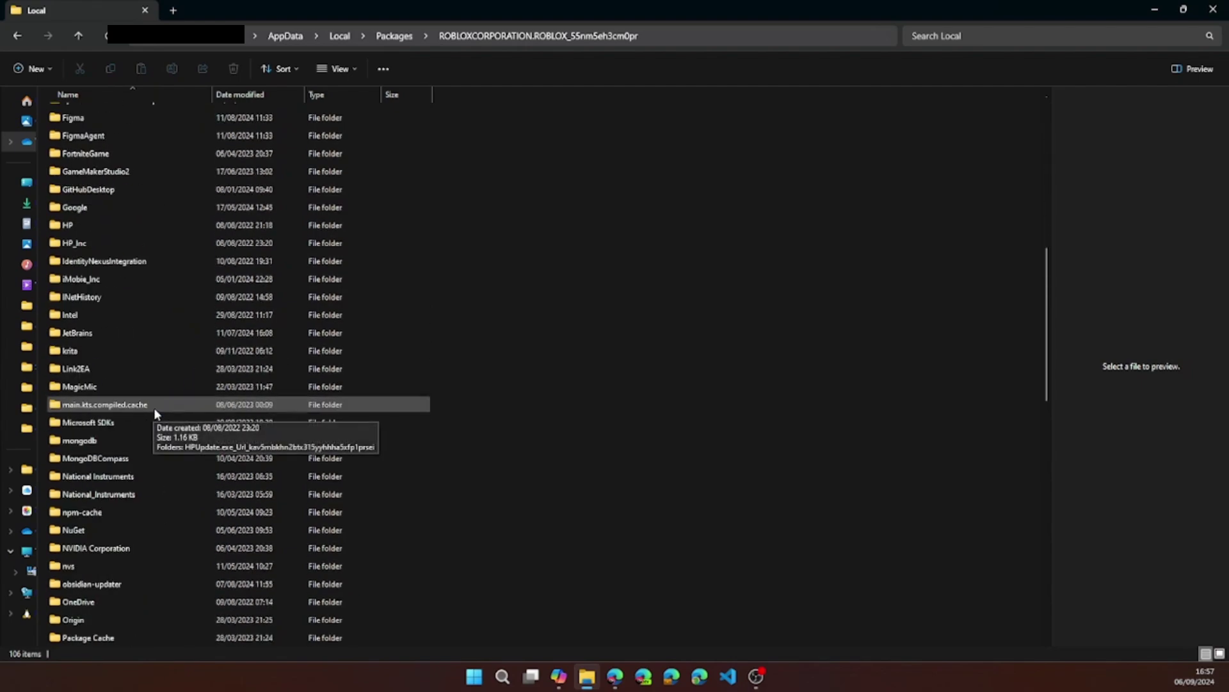
{"action": "scroll", "coordinate": [196, 346], "scroll_direction": "up", "scroll_amount": 3}
{"action": "scroll", "coordinate": [195, 345], "scroll_direction": "up", "scroll_amount": 5}
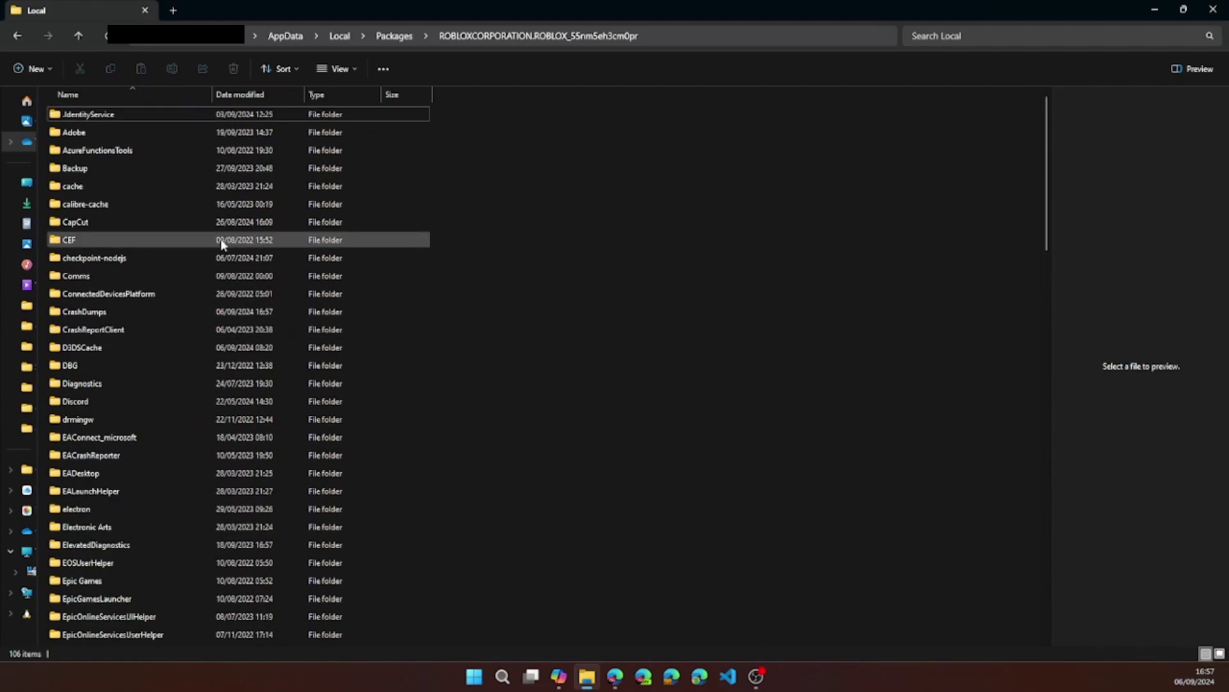
{"action": "left_click", "coordinate": [210, 258]}
{"action": "type", "text": "packages"}
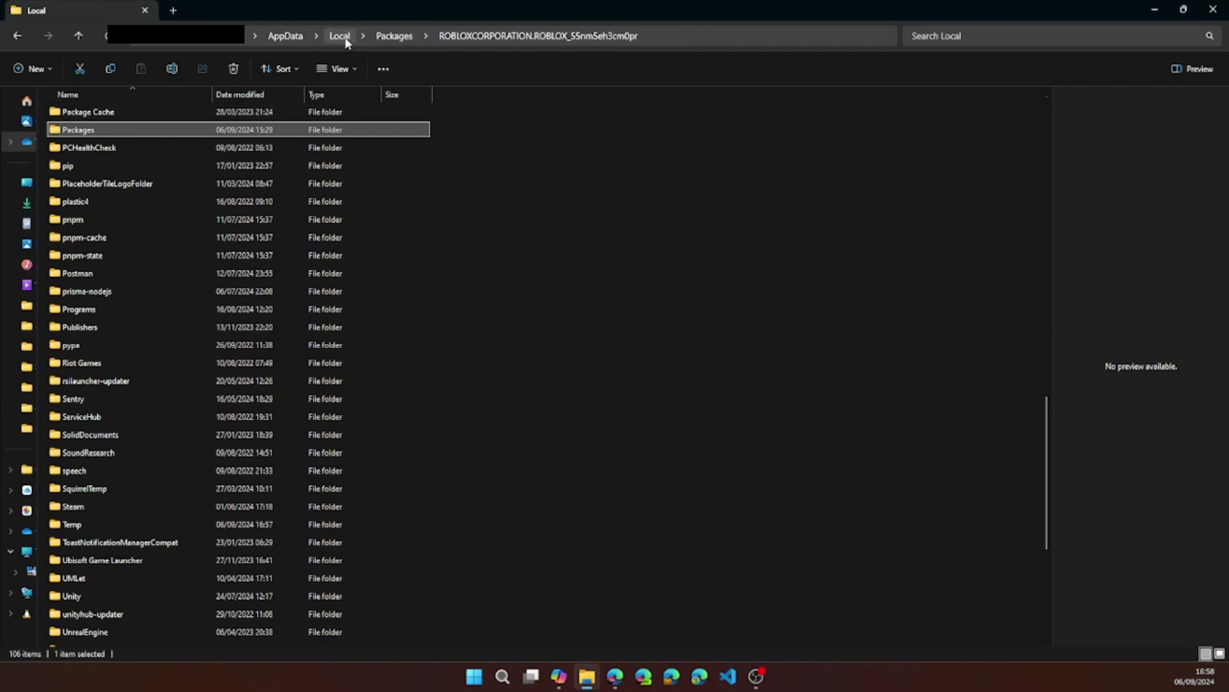
Open the Packages folder and look inside the ROBLOXCORPORATION.ROBLOX package folder
{"action": "double_click", "coordinate": [136, 131]}
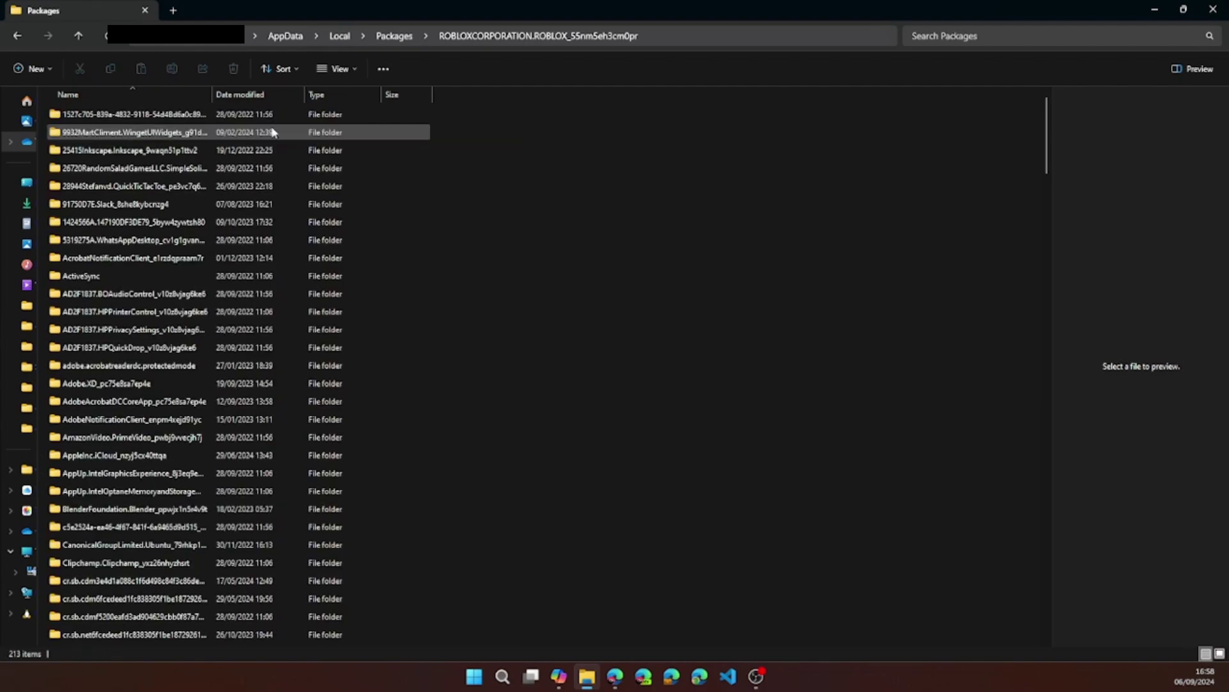
{"action": "scroll", "coordinate": [181, 361], "scroll_direction": "down", "scroll_amount": 6}
{"action": "scroll", "coordinate": [181, 362], "scroll_direction": "down", "scroll_amount": 18}
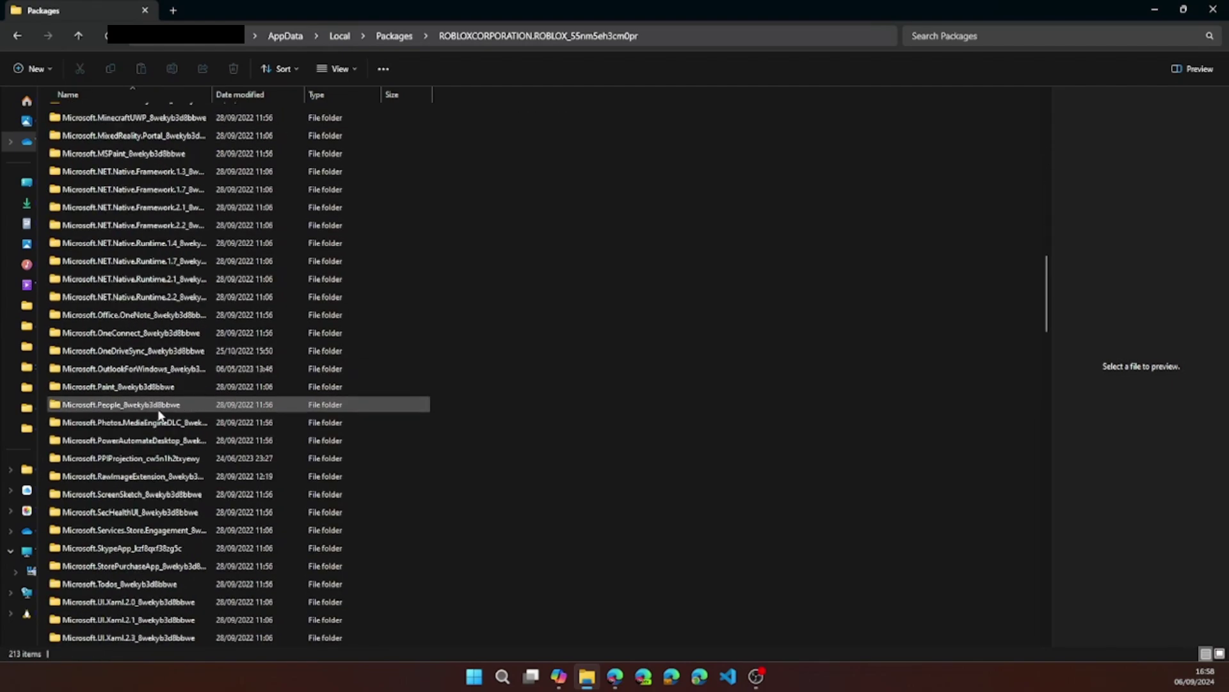
{"action": "left_click", "coordinate": [160, 412]}
{"action": "scroll", "coordinate": [160, 413], "scroll_direction": "down", "scroll_amount": 20}
{"action": "left_click", "coordinate": [160, 420]}
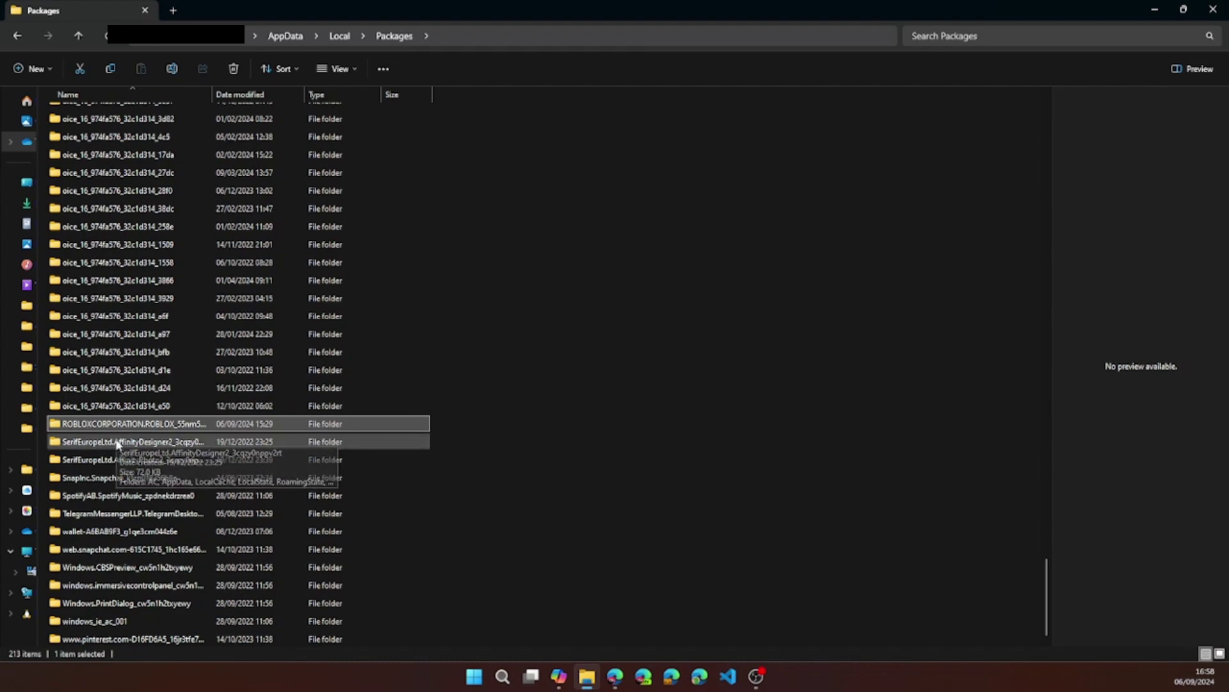
{"action": "left_click", "coordinate": [105, 459]}
{"action": "left_click", "coordinate": [112, 428]}
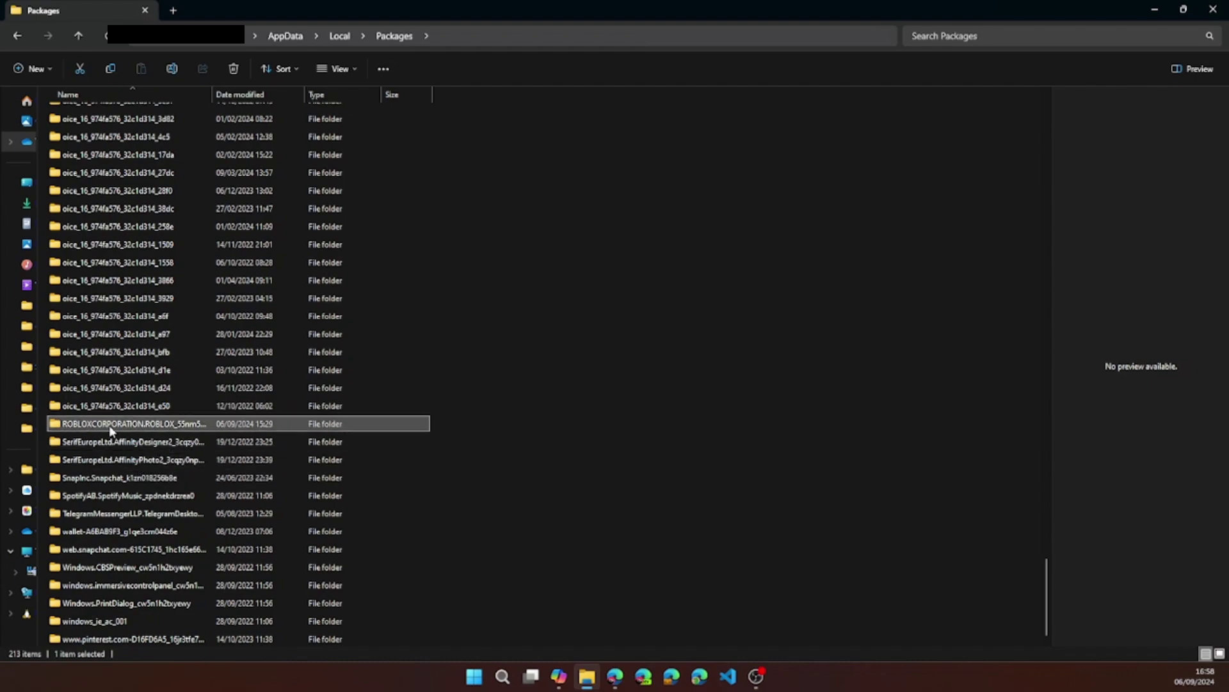
{"action": "double_click", "coordinate": [80, 427]}
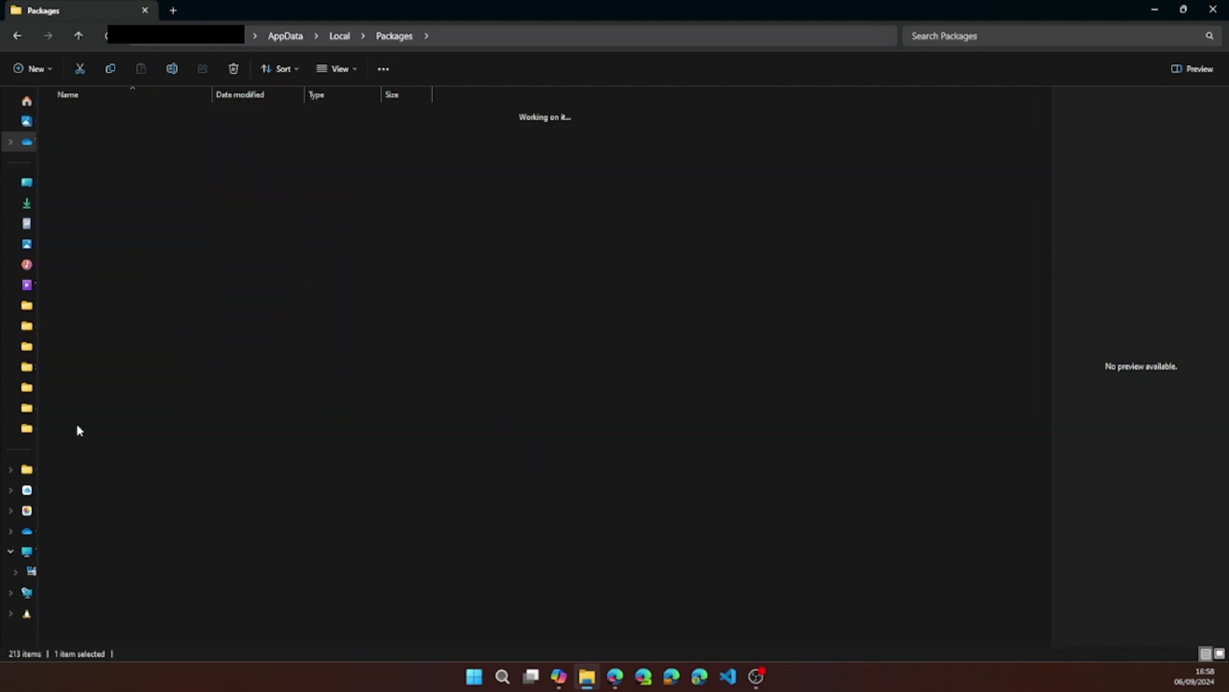
Delete the ROBLOXCORPORATION.ROBLOX folder from Packages and close File Explorer
{"action": "key", "text": "alt+Left"}
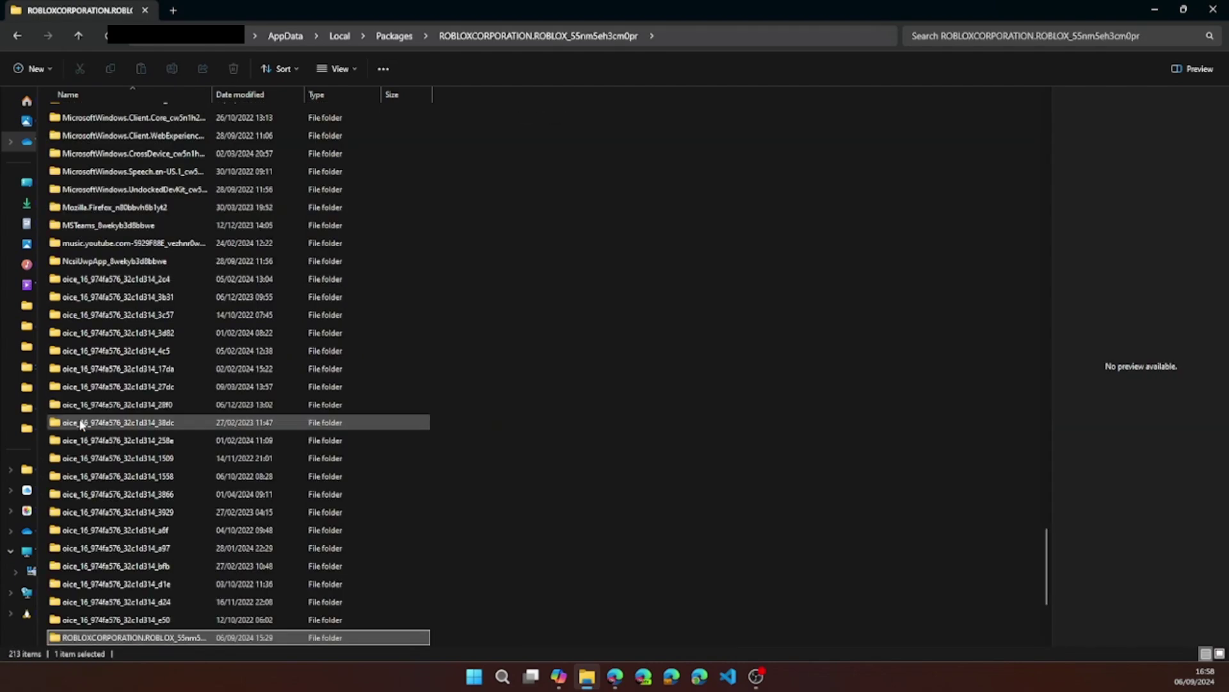
{"action": "scroll", "coordinate": [109, 563], "scroll_direction": "down", "scroll_amount": 2}
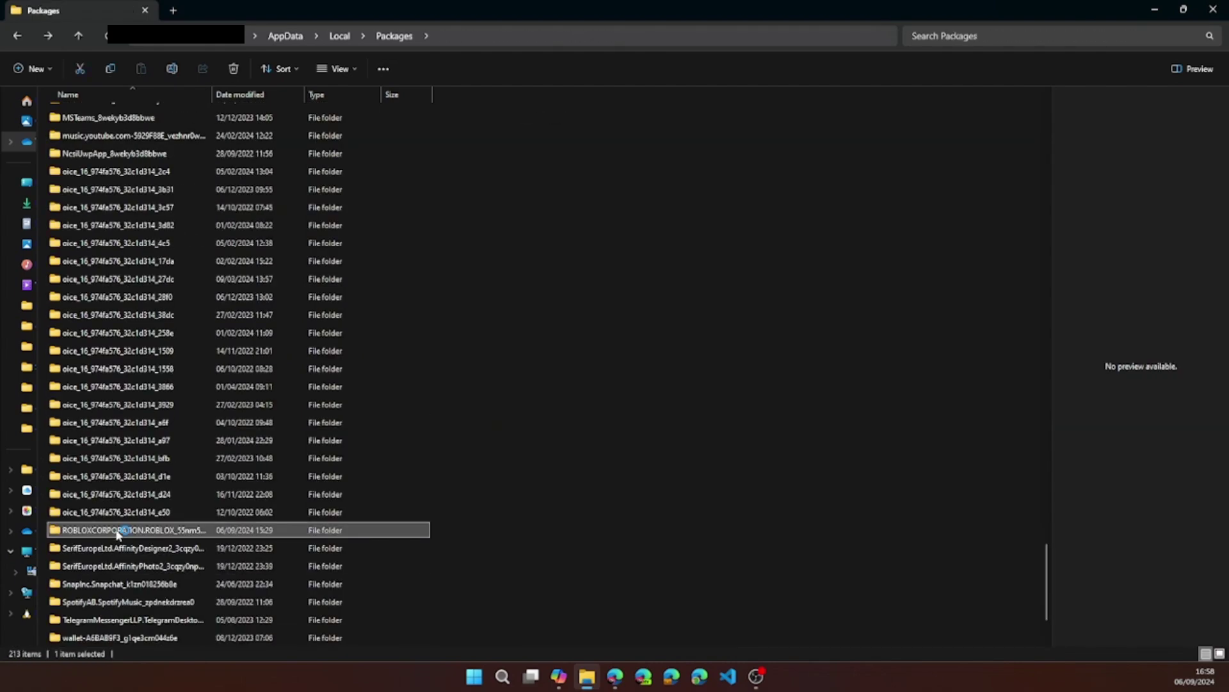
{"action": "left_click", "coordinate": [119, 532]}
{"action": "key", "text": "Escape"}
{"action": "key", "text": "Delete"}
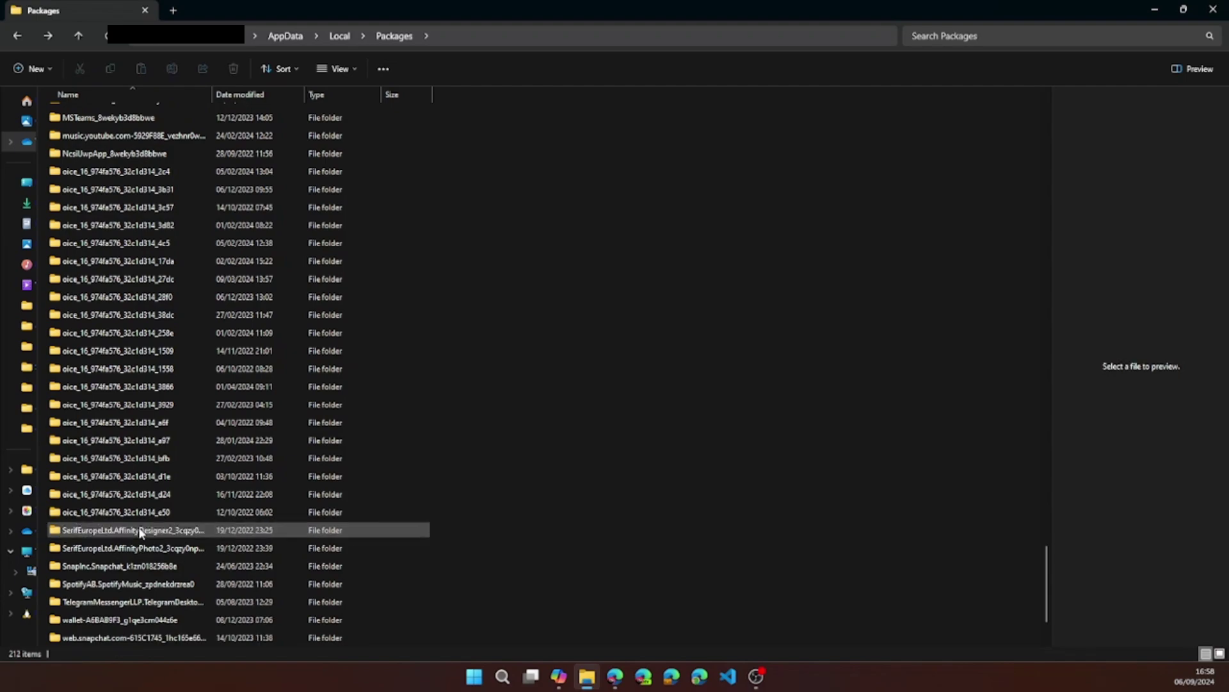
{"action": "scroll", "coordinate": [153, 535], "scroll_direction": "down", "scroll_amount": 1}
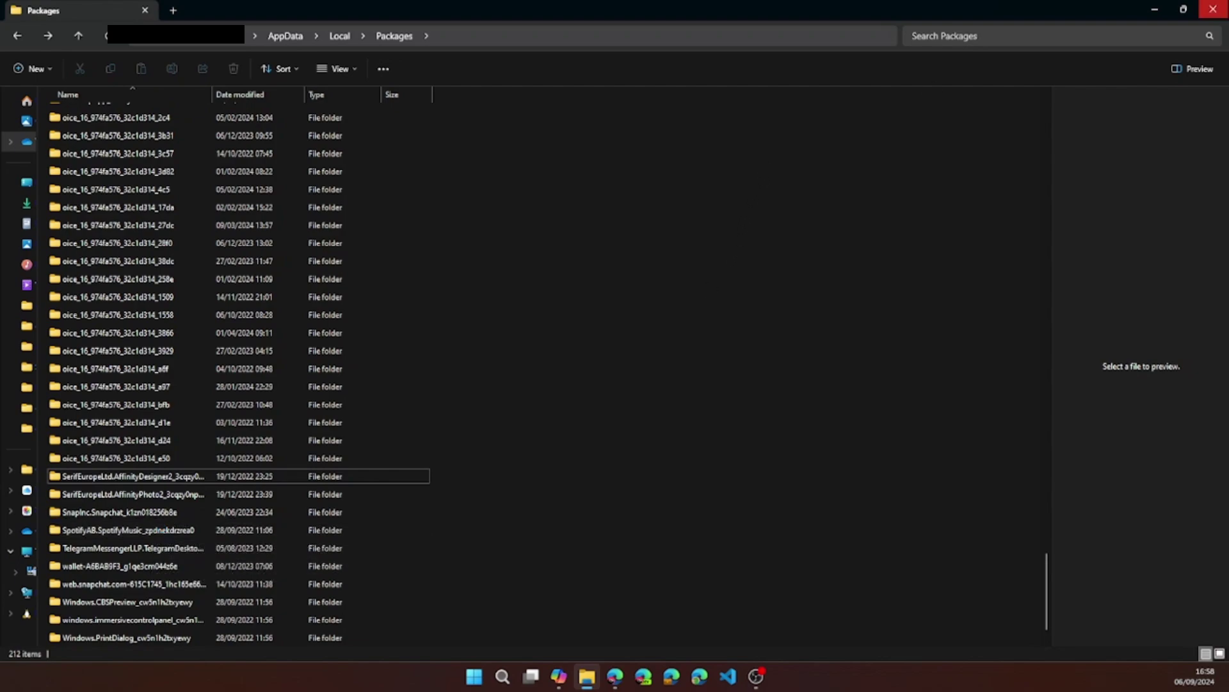
{"action": "left_click", "coordinate": [1213, 9]}
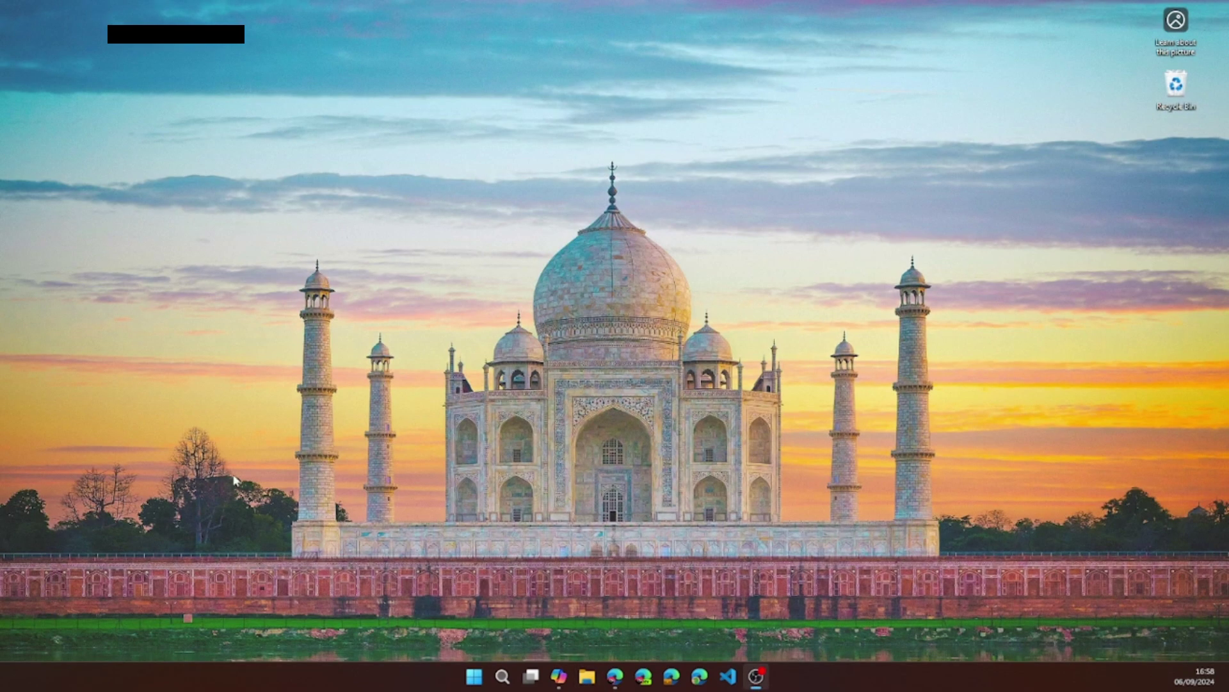
Launch Settings from a Start search and go to Apps > Installed apps
{"action": "left_click", "coordinate": [473, 676]}
{"action": "type", "text": "SETTings"}
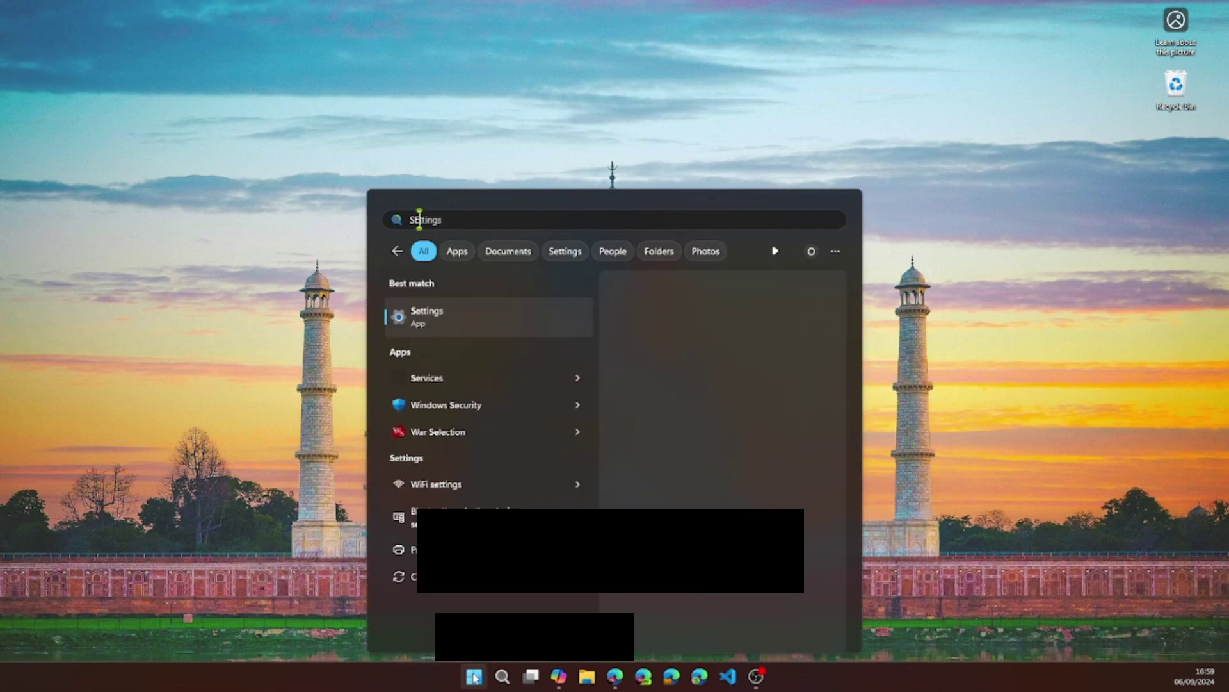
{"action": "key", "text": "Return"}
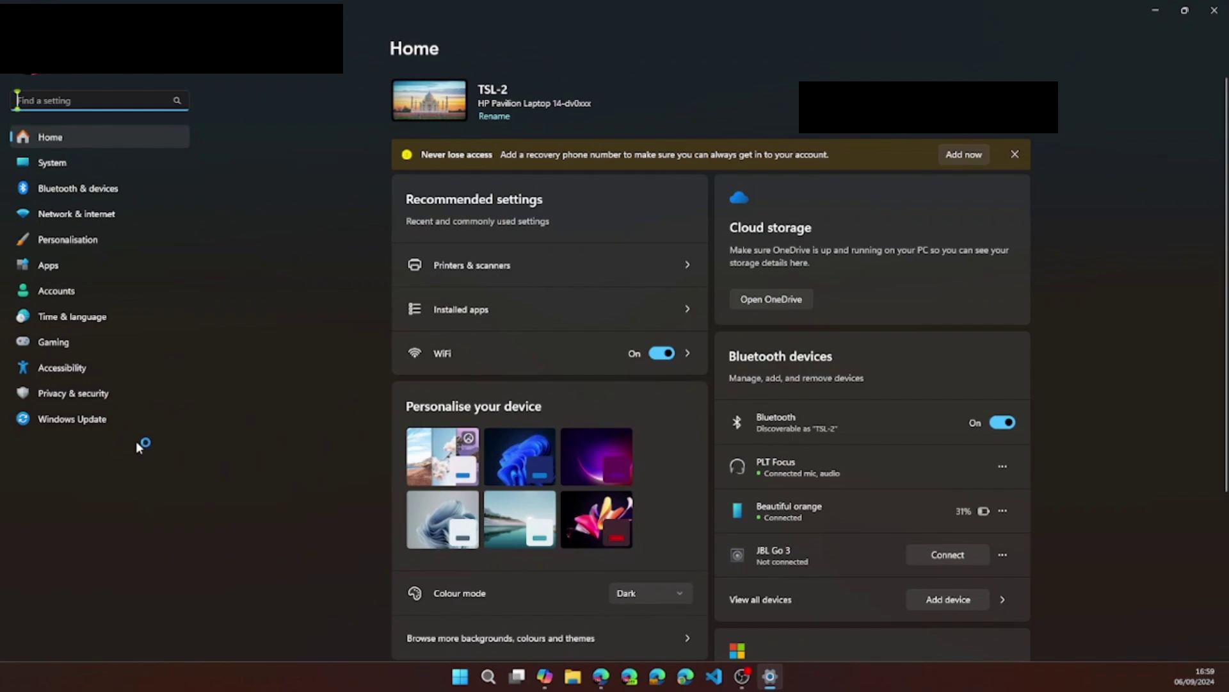
{"action": "left_click", "coordinate": [97, 262]}
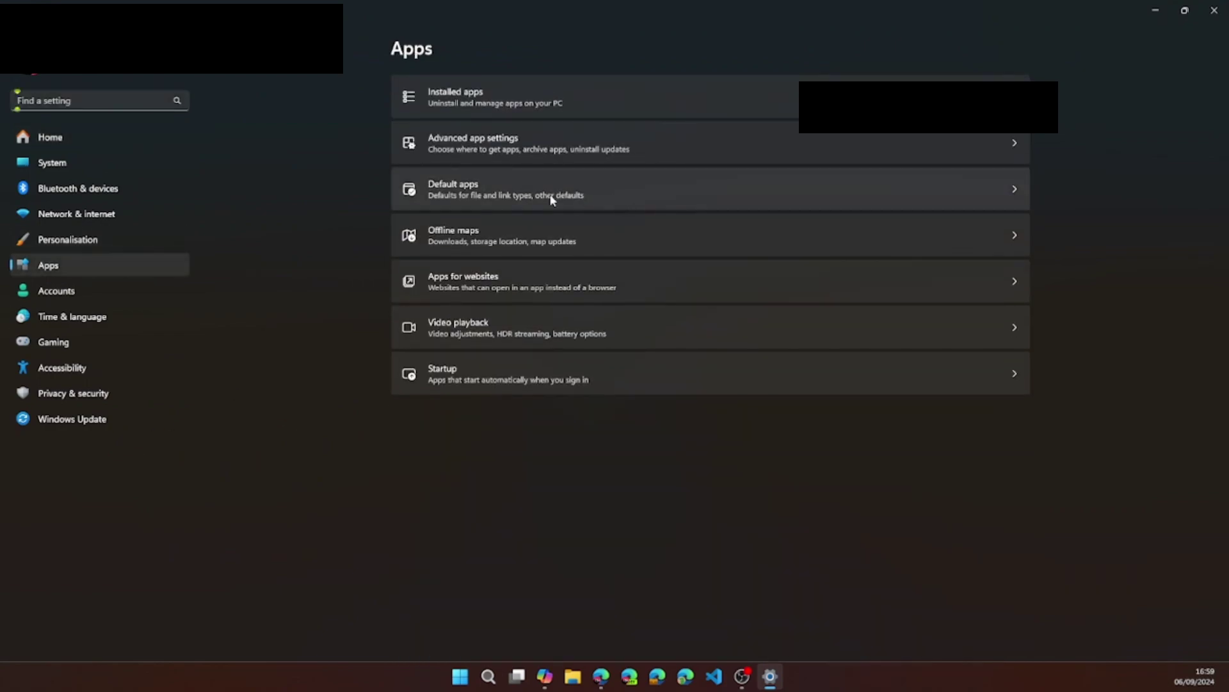
{"action": "left_click", "coordinate": [588, 112]}
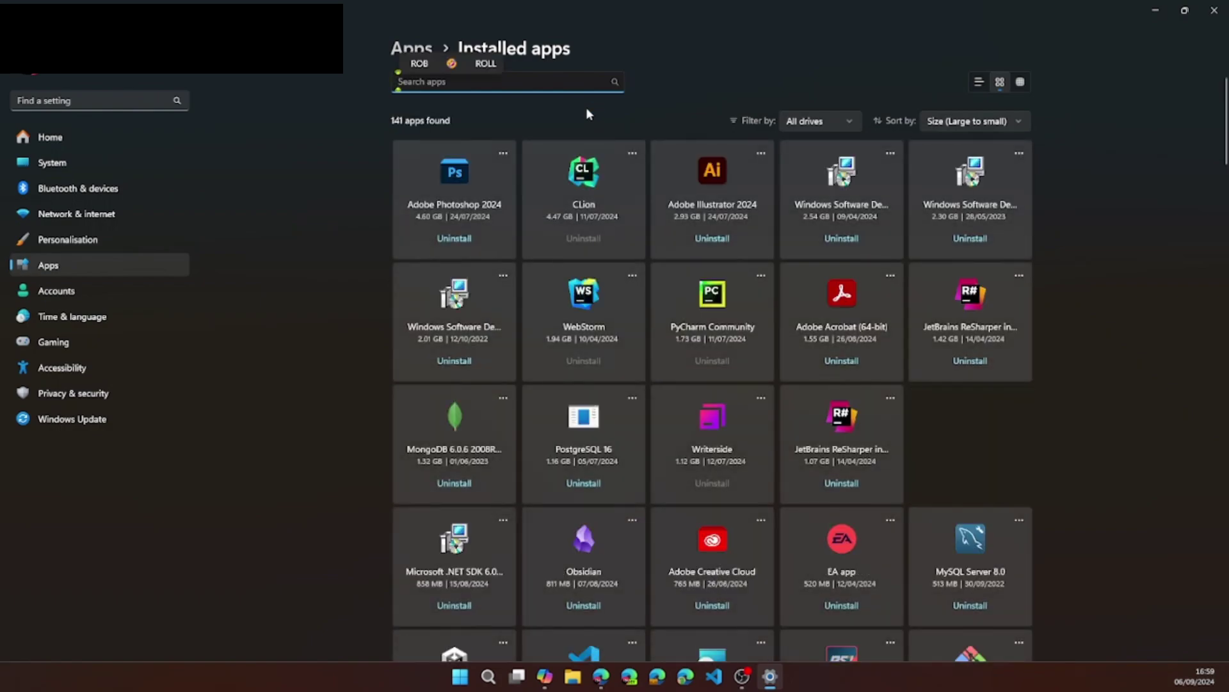
Search installed apps for ROBLOX, uninstall Roblox and confirm, then close Settings
{"action": "type", "text": "ROBLX"}
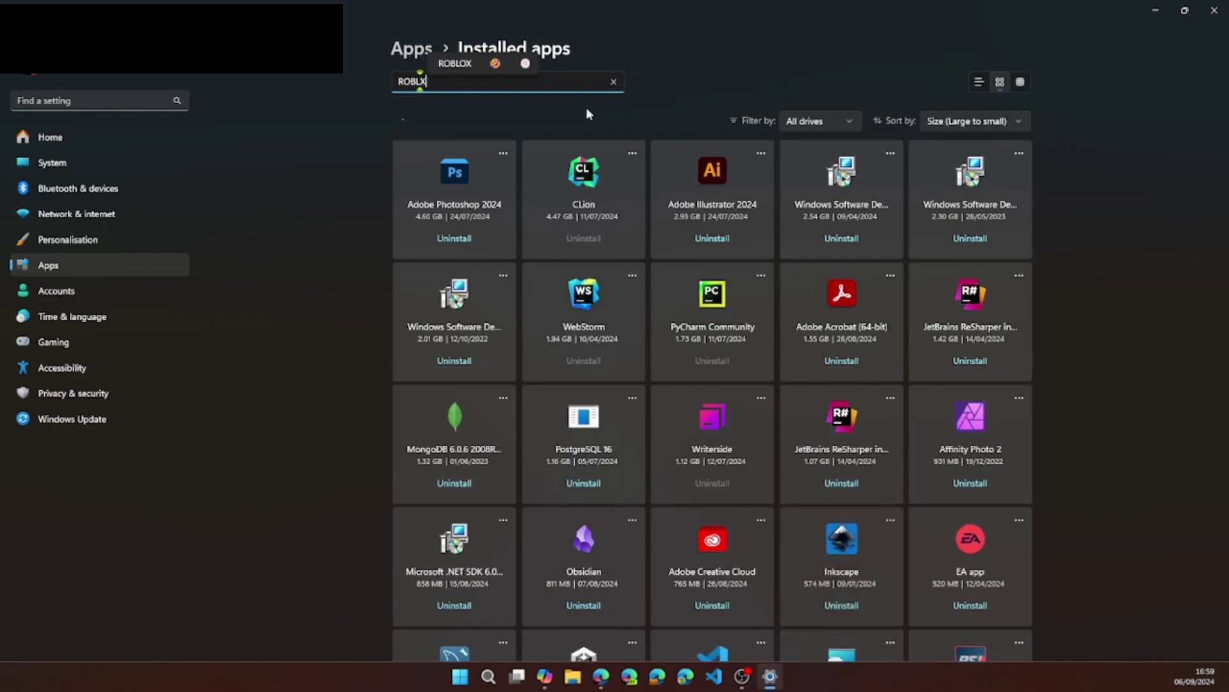
{"action": "key", "text": "BackSpace"}
{"action": "type", "text": "O"}
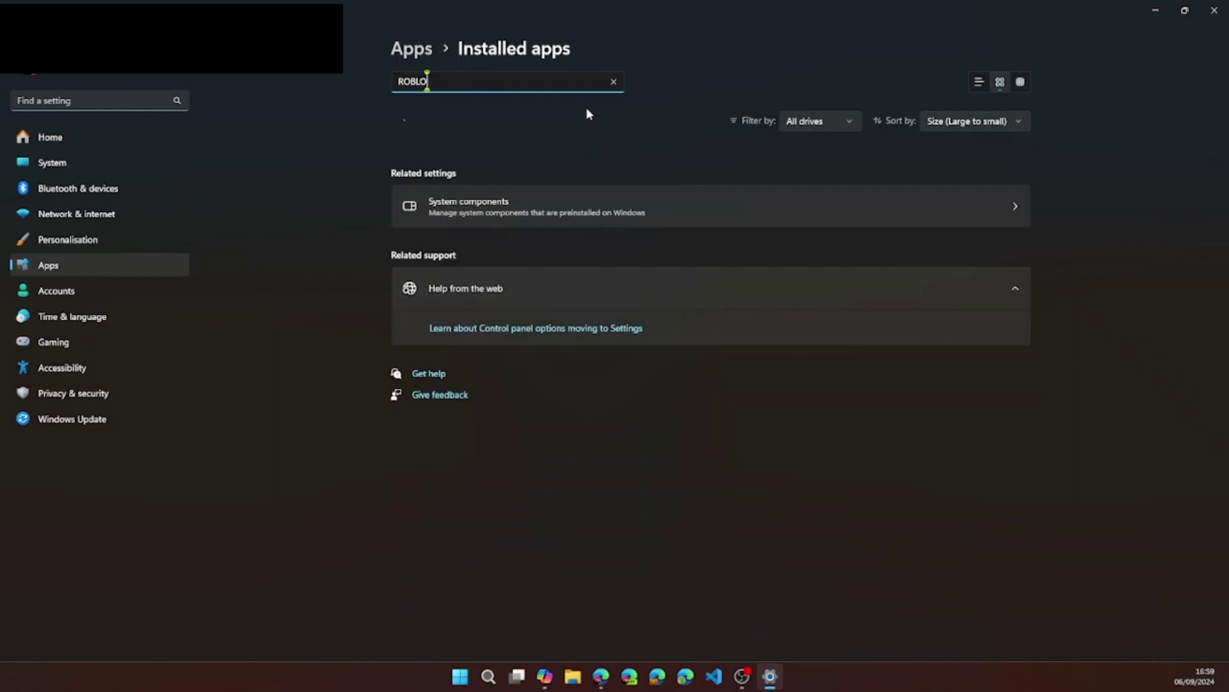
{"action": "type", "text": "X"}
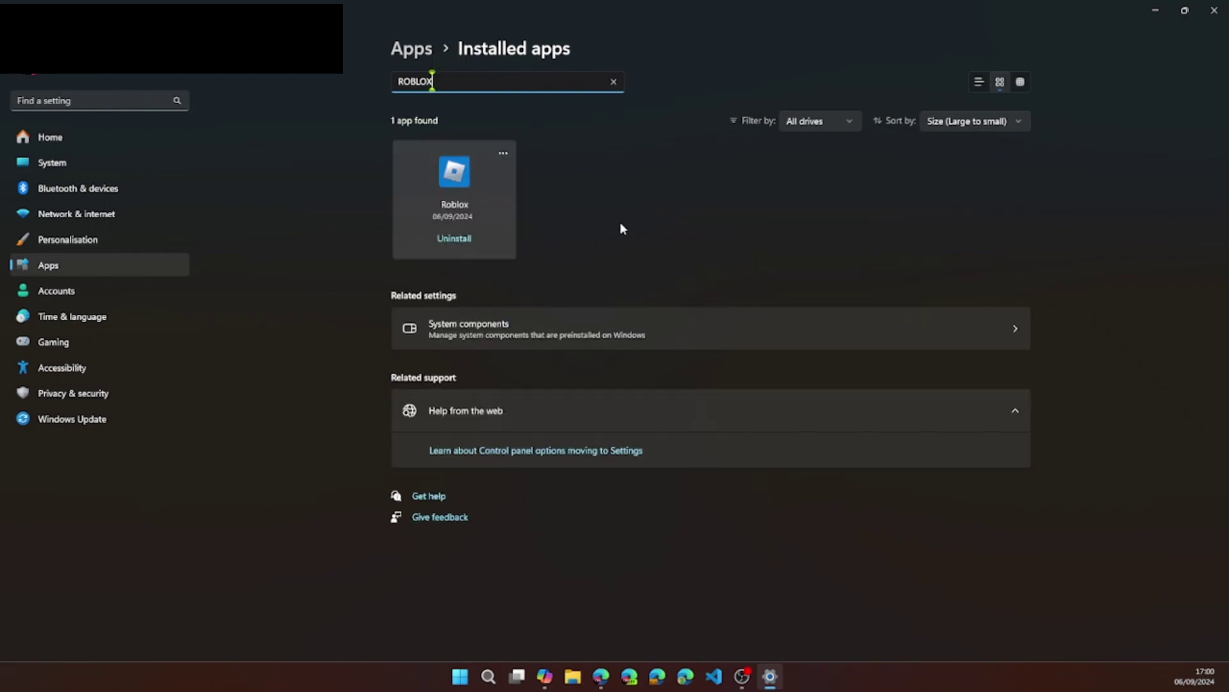
{"action": "left_click", "coordinate": [462, 240]}
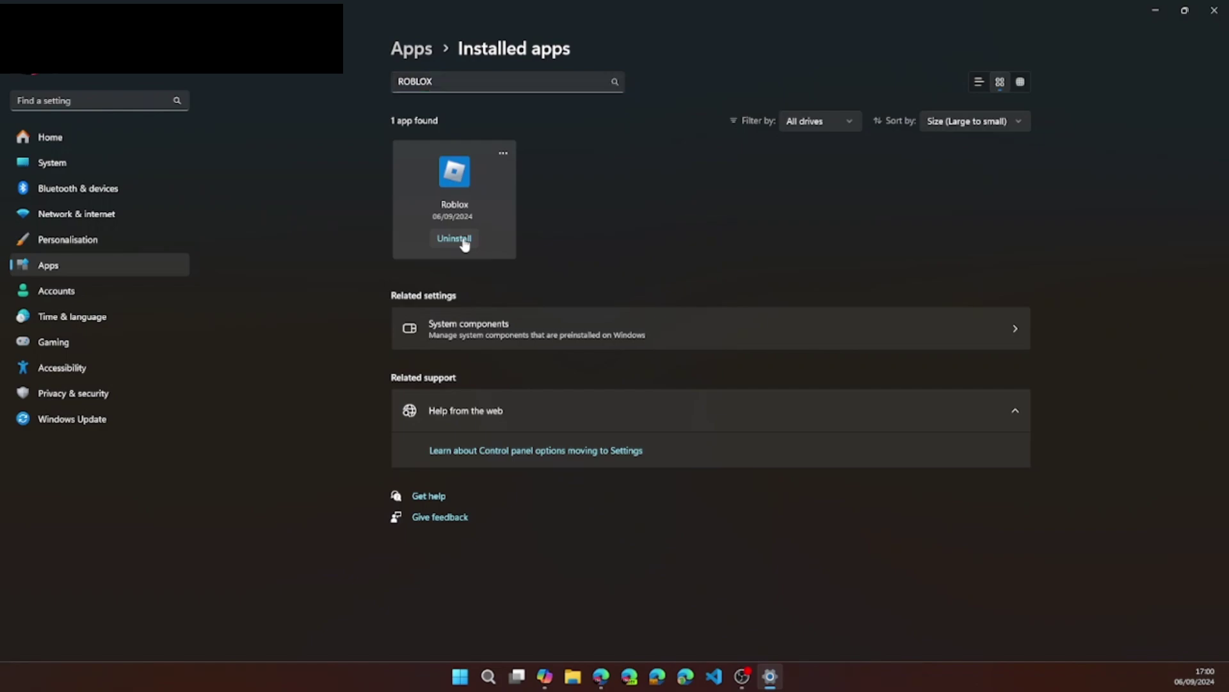
{"action": "left_click", "coordinate": [530, 310]}
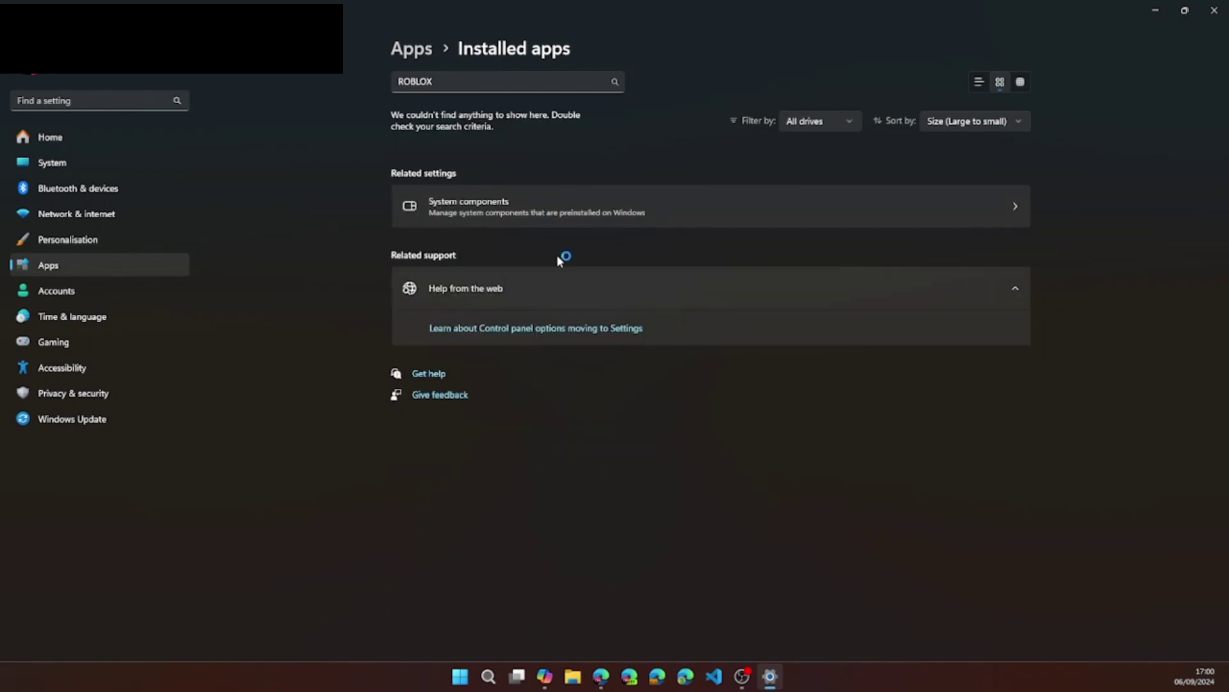
{"action": "key", "text": "alt+F4"}
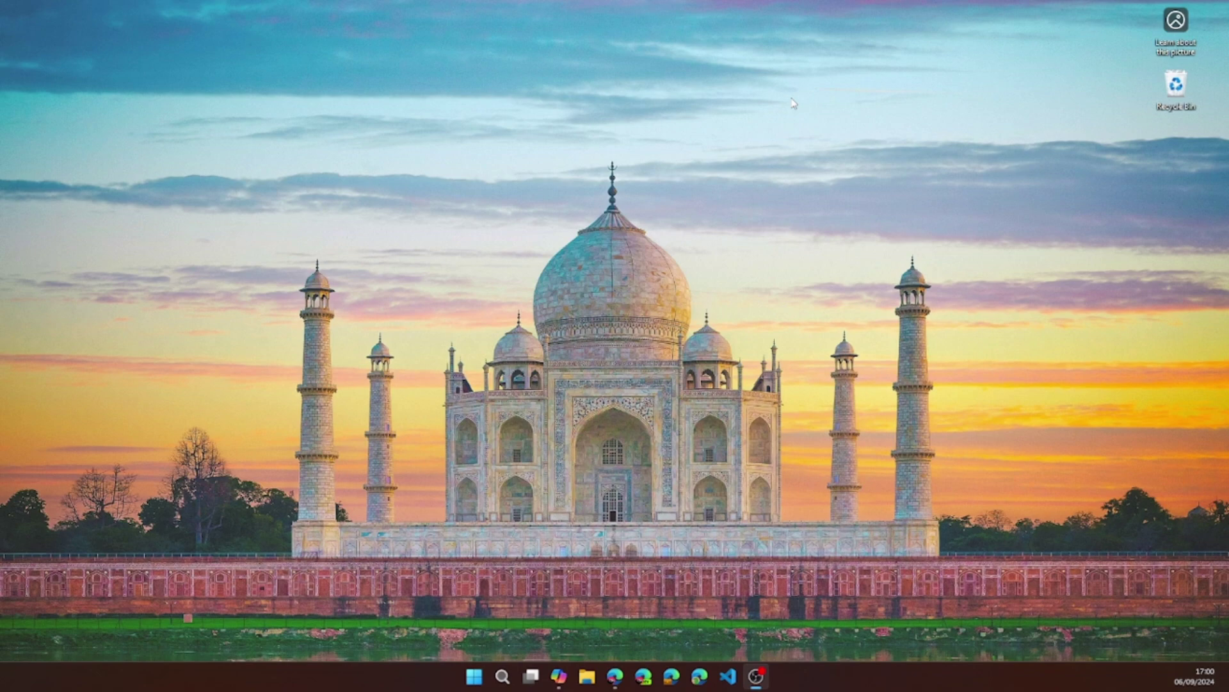
Launch Microsoft Store from Start, maximize it, and enter ROBILOX in its search box
{"action": "left_click", "coordinate": [475, 676]}
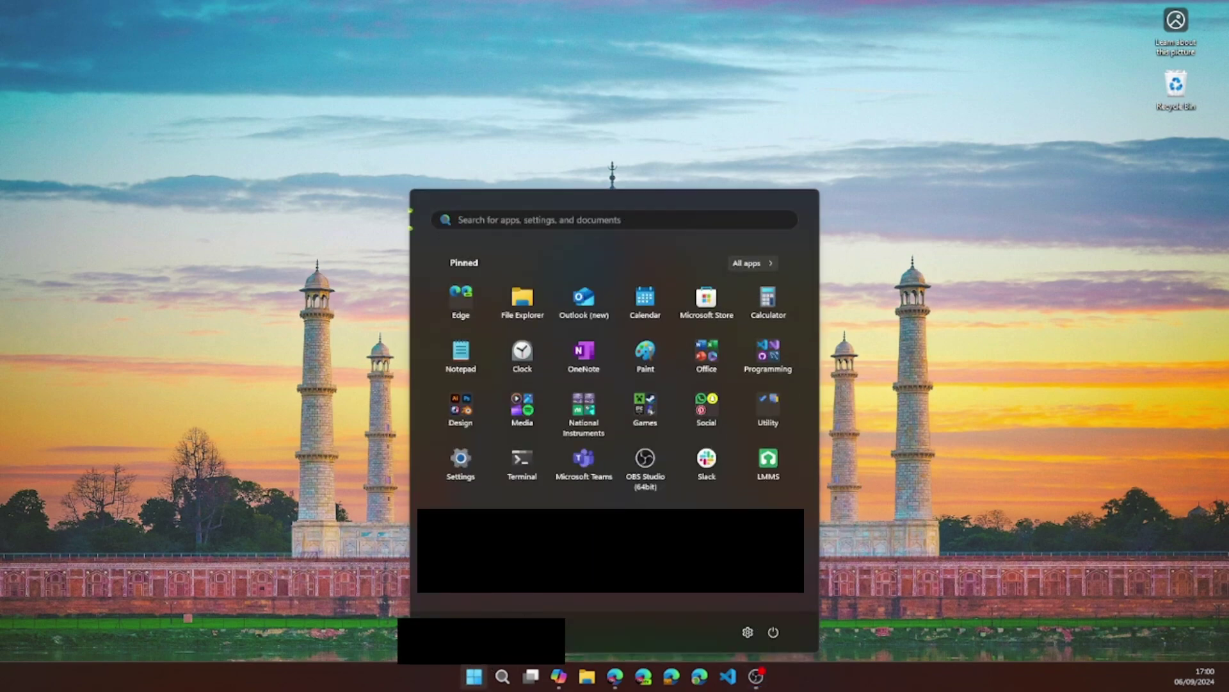
{"action": "left_click", "coordinate": [697, 302]}
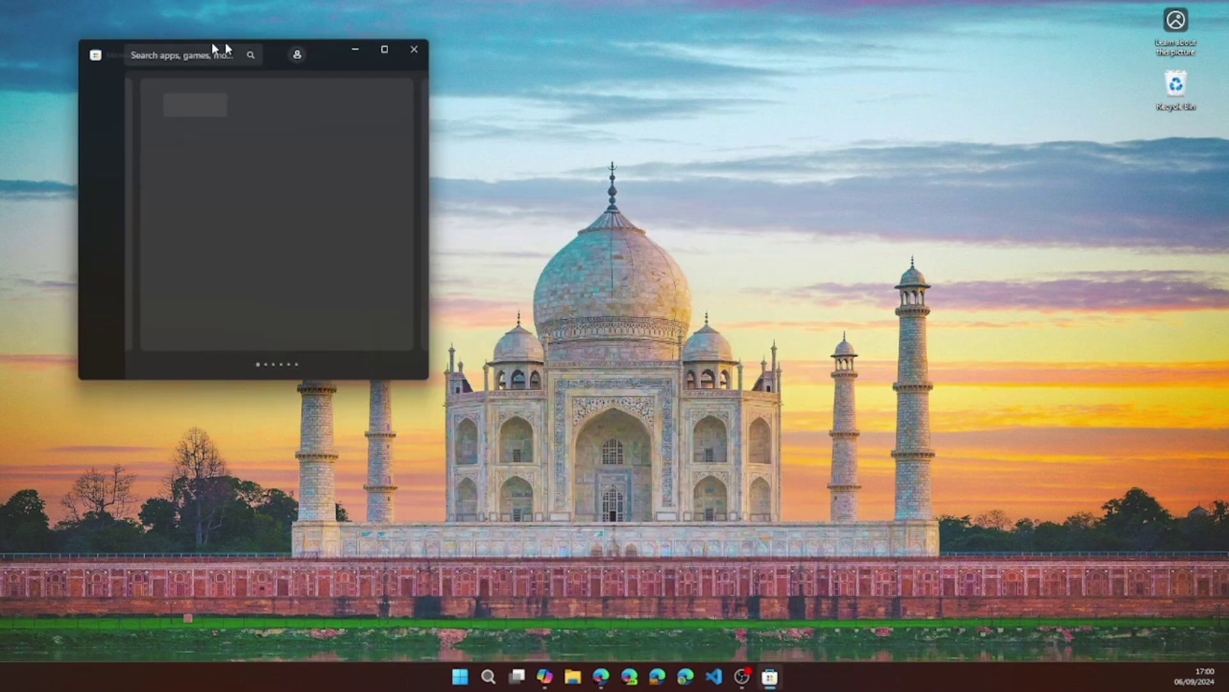
{"action": "left_click_drag", "start_coordinate": [347, 52], "coordinate": [586, 79]}
{"action": "double_click", "coordinate": [563, 83]}
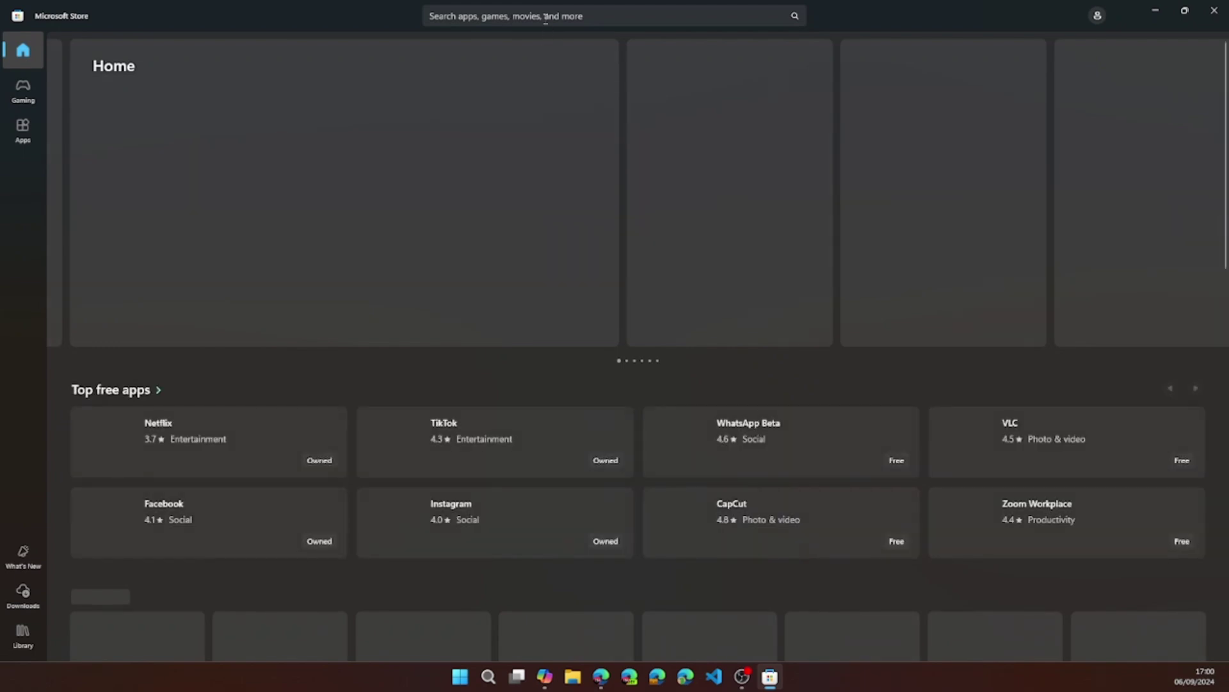
{"action": "left_click", "coordinate": [545, 18]}
{"action": "type", "text": "ROBILOX"}
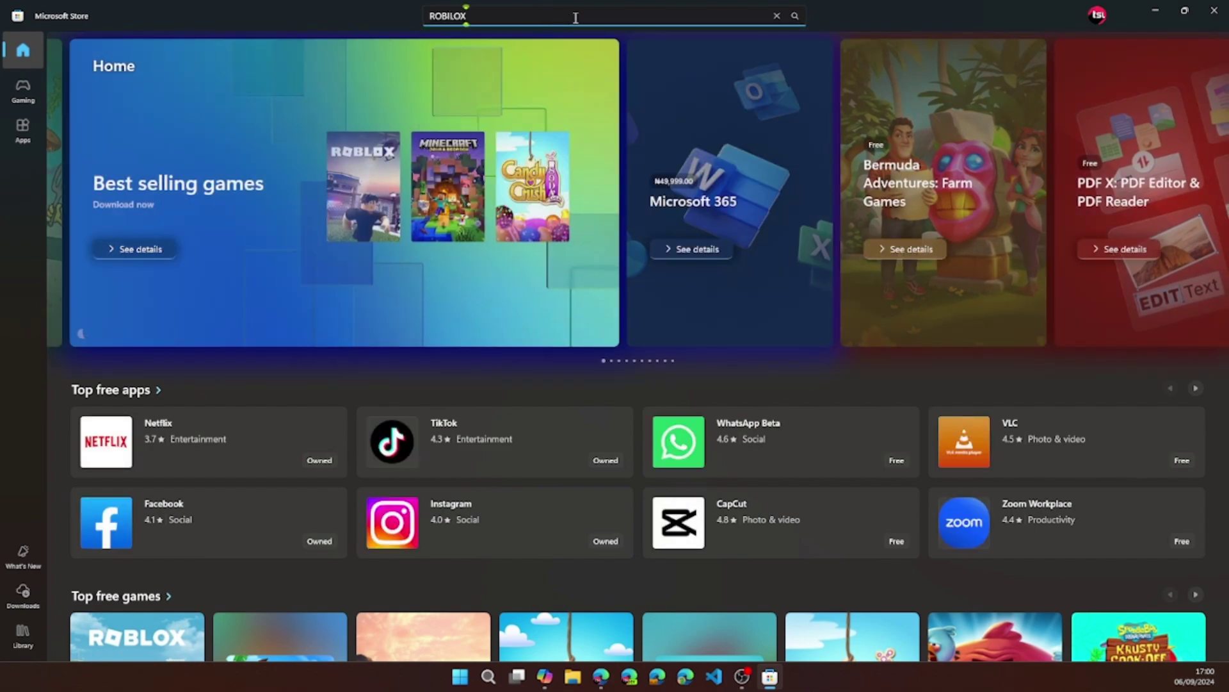
Search the Store for ROBILOX, install Roblox, and press Play on its product page
{"action": "left_click", "coordinate": [795, 16]}
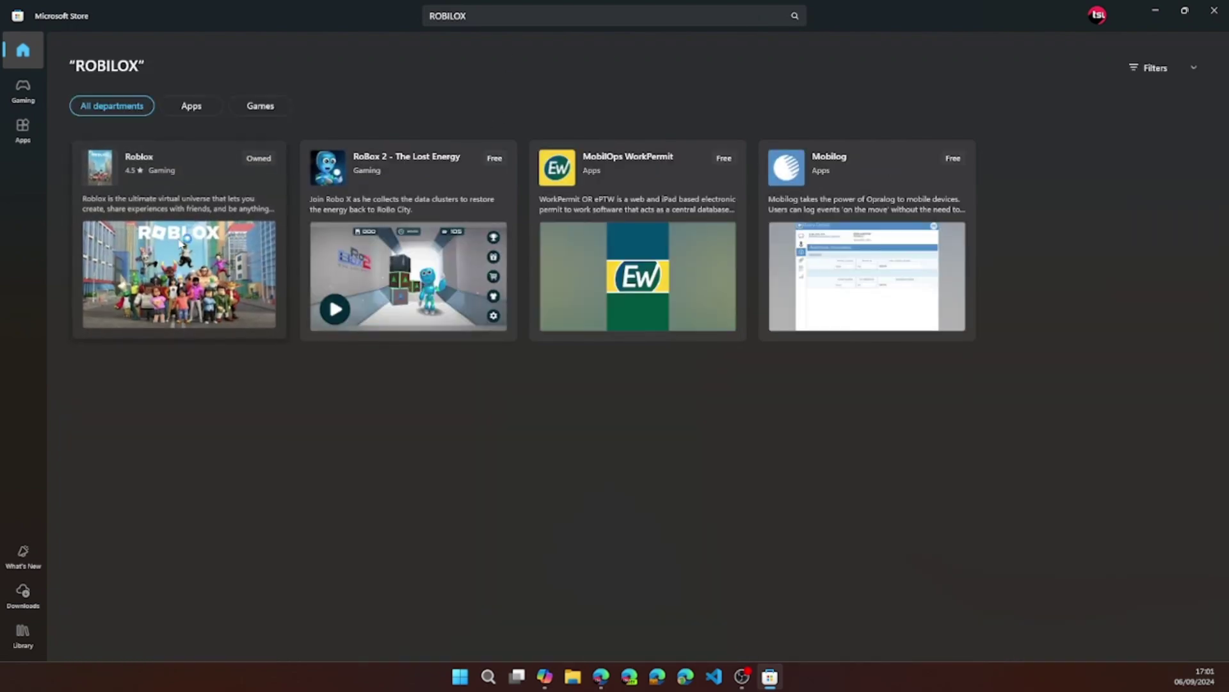
{"action": "mouse_move", "coordinate": [132, 201]}
{"action": "left_click", "coordinate": [261, 160]}
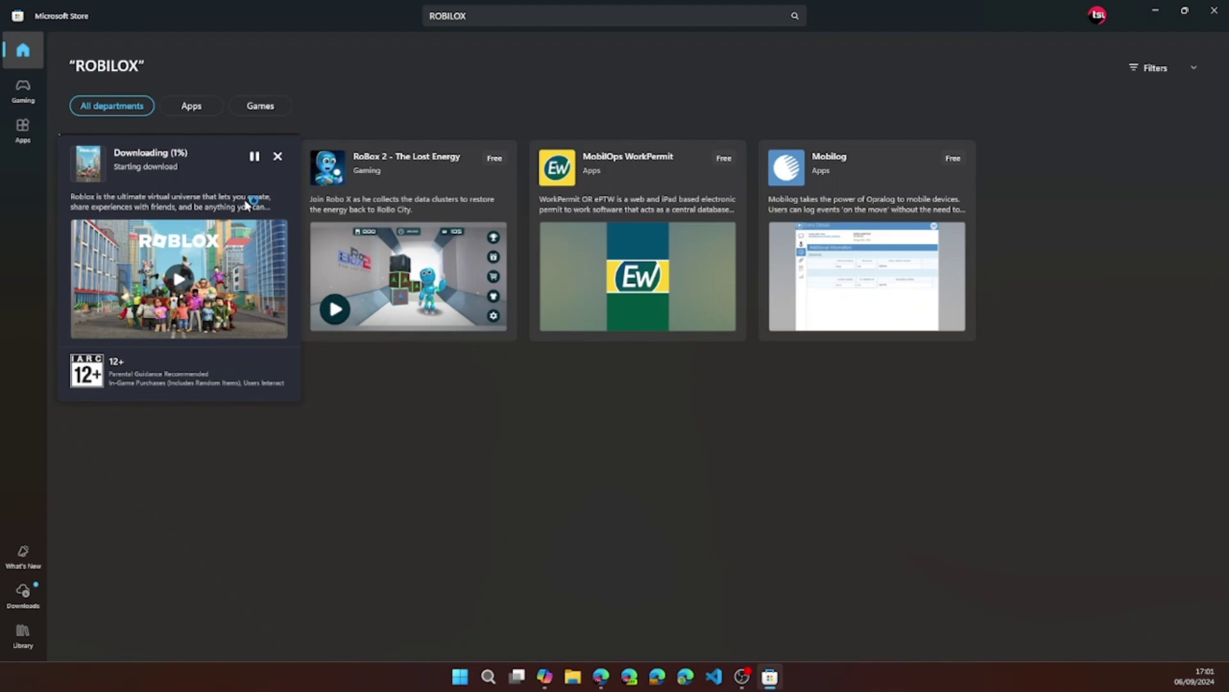
{"action": "left_click", "coordinate": [246, 205]}
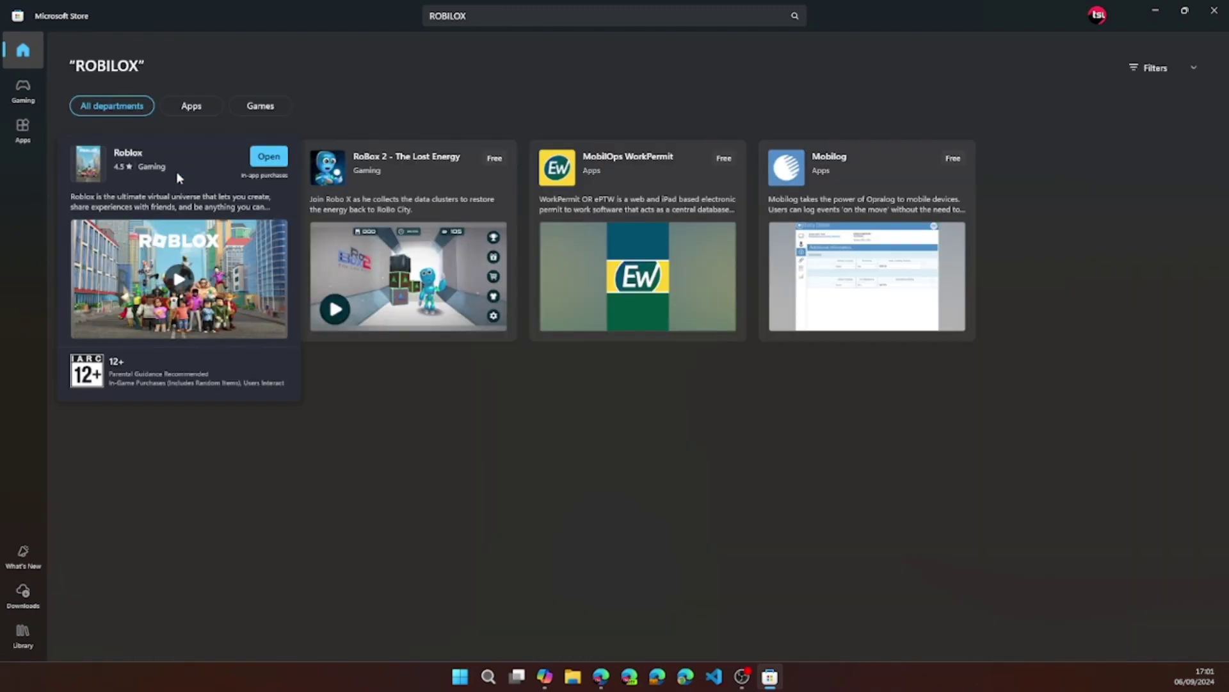
{"action": "left_click", "coordinate": [177, 173]}
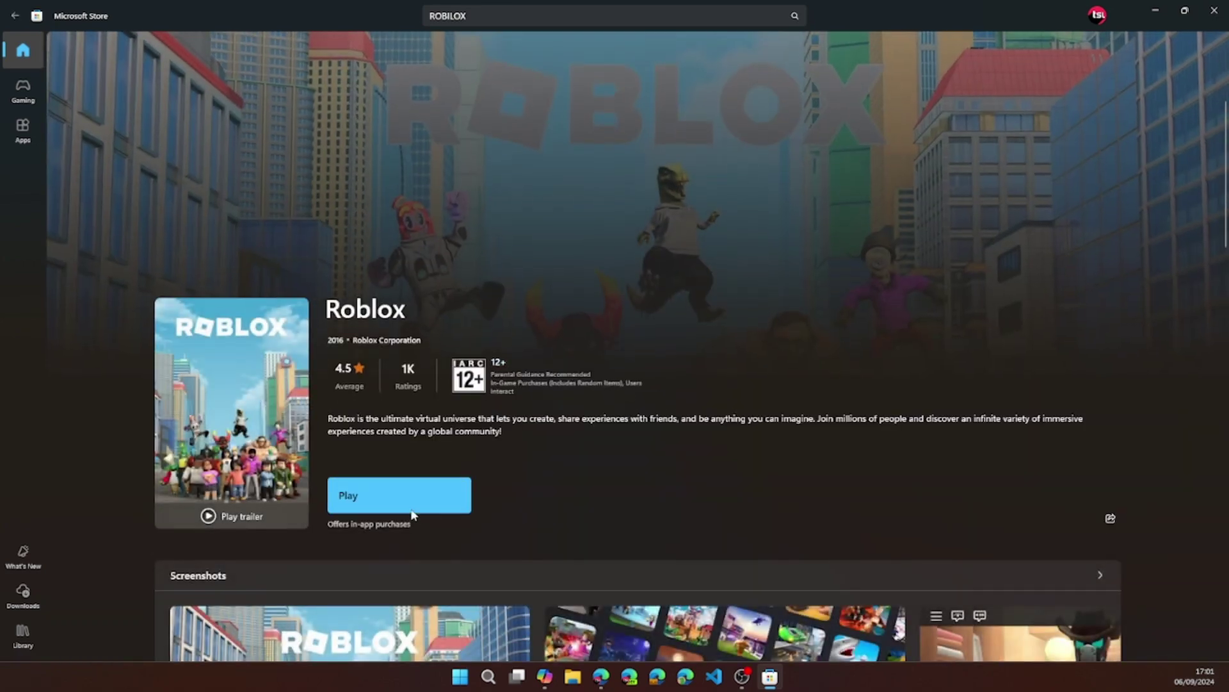
{"action": "left_click", "coordinate": [412, 510]}
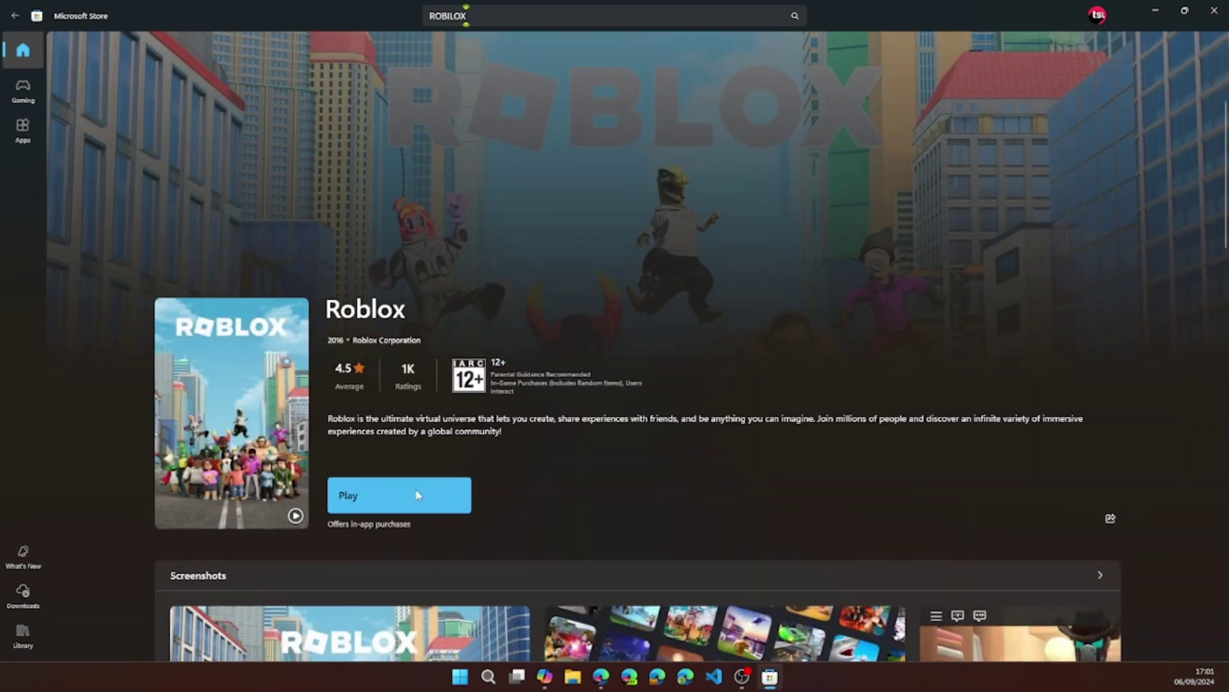